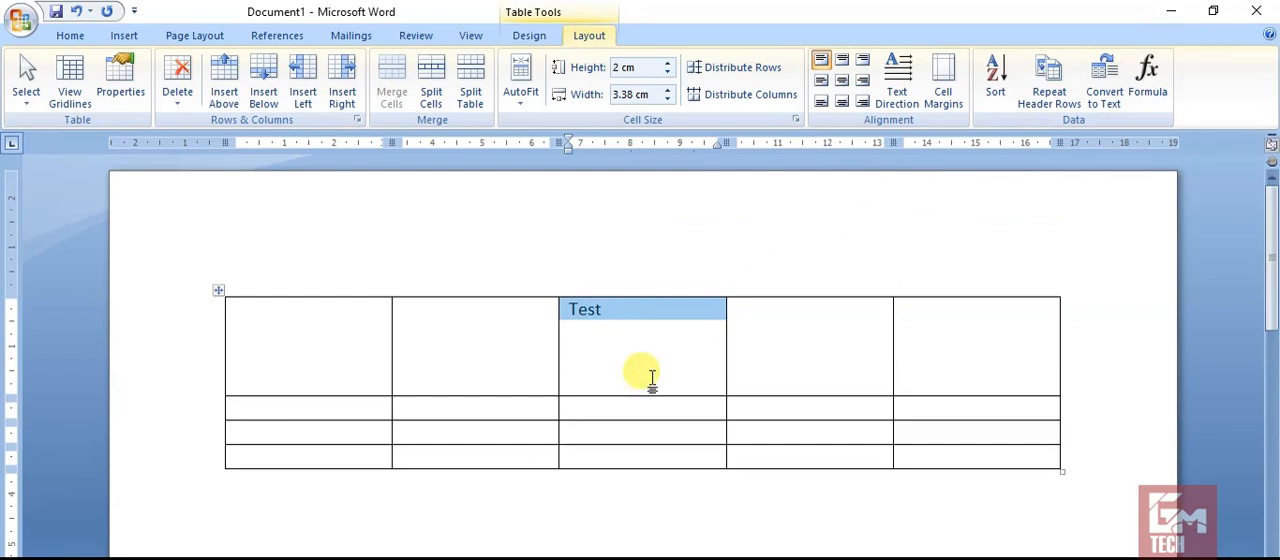
Clear the existing table from the page and insert a new table with five columns and four rows.
{"action": "left_click", "coordinate": [218, 291]}
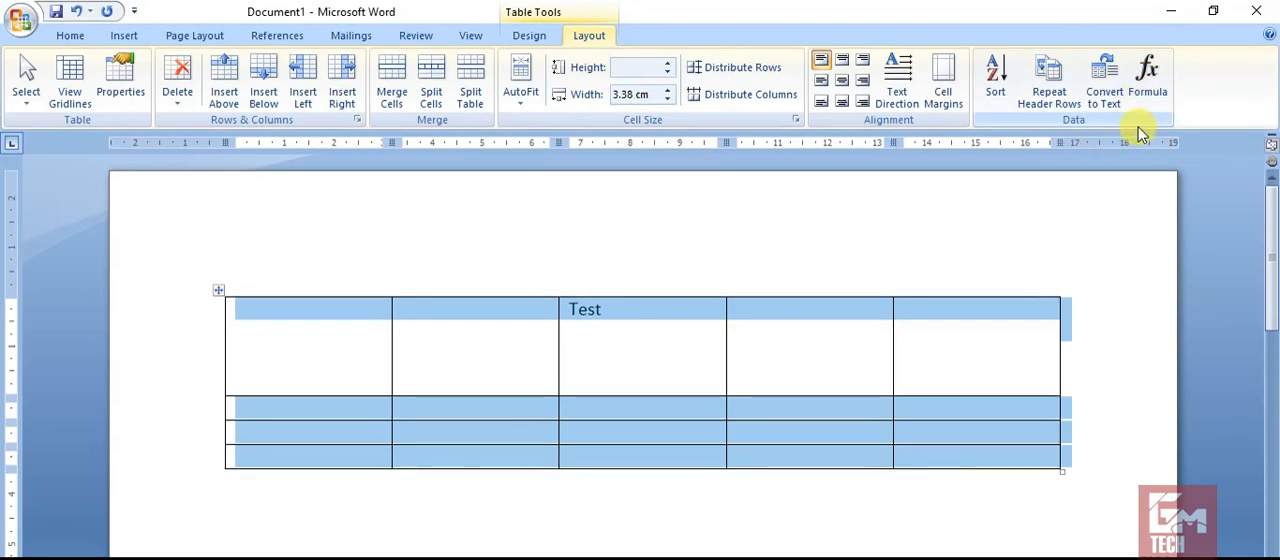
{"action": "key", "text": "Delete"}
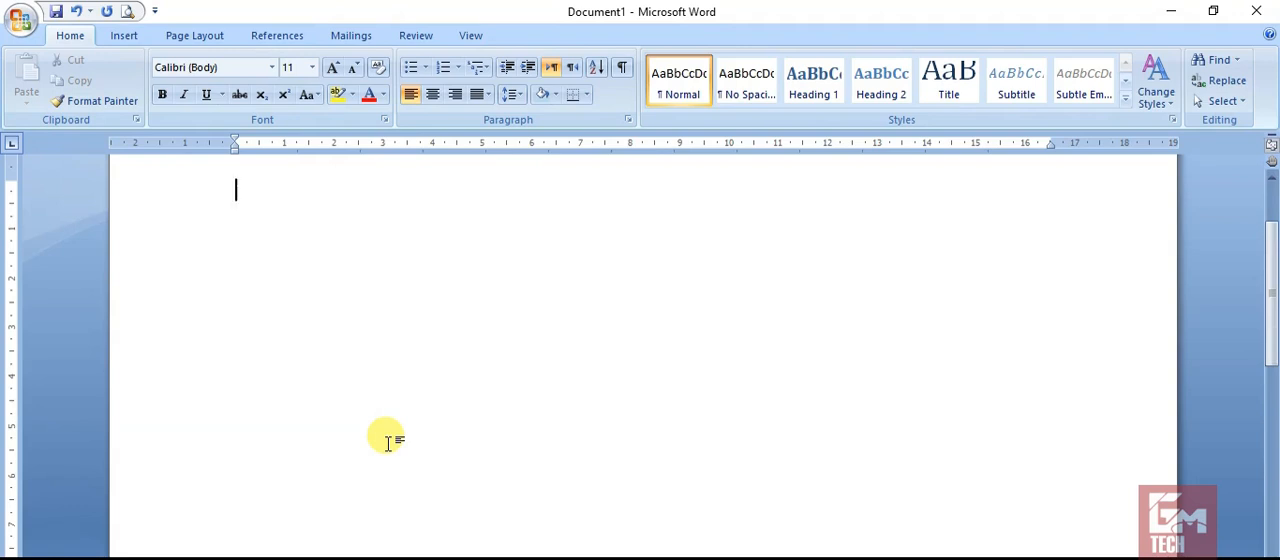
{"action": "left_click", "coordinate": [124, 38]}
{"action": "left_click", "coordinate": [154, 80]}
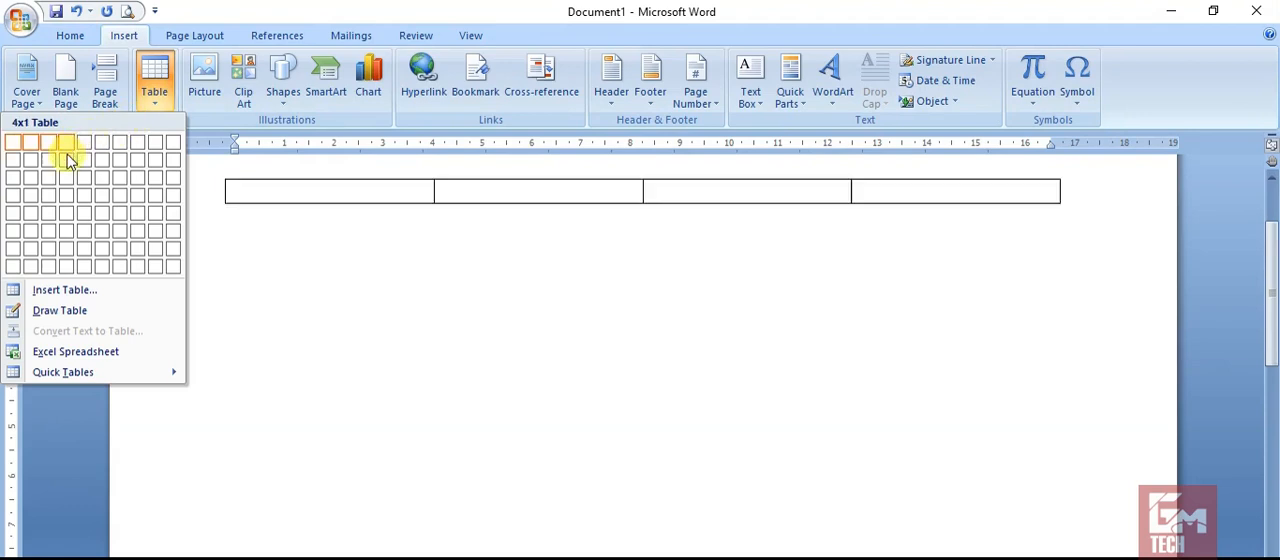
{"action": "left_click", "coordinate": [84, 194]}
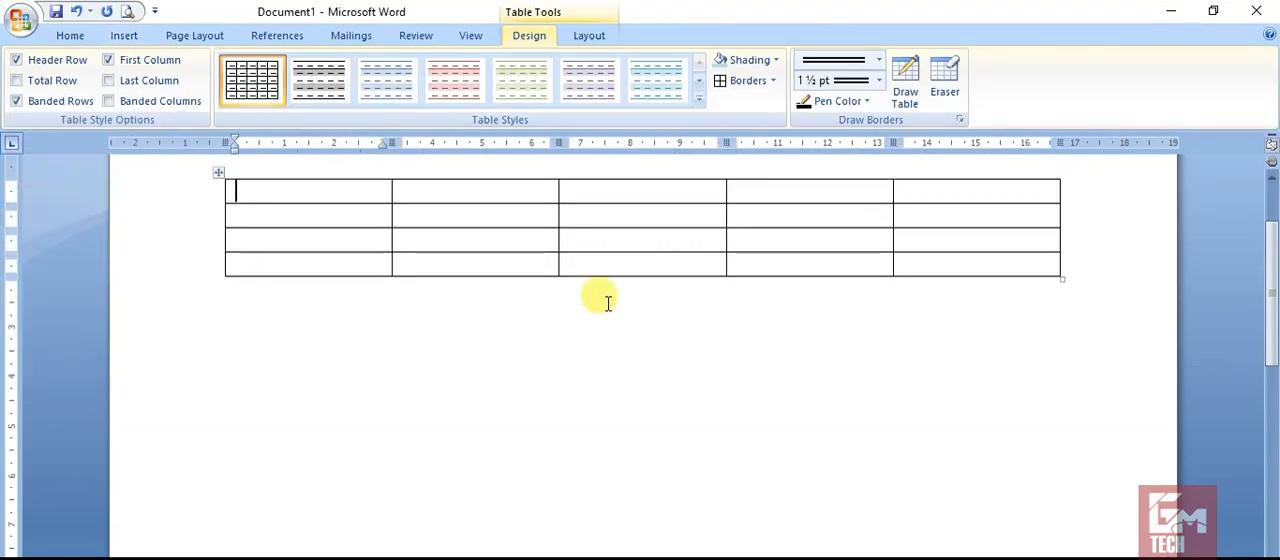
Fill the first column from top to bottom with Test, Bet, Best and All.
{"action": "left_click", "coordinate": [590, 36]}
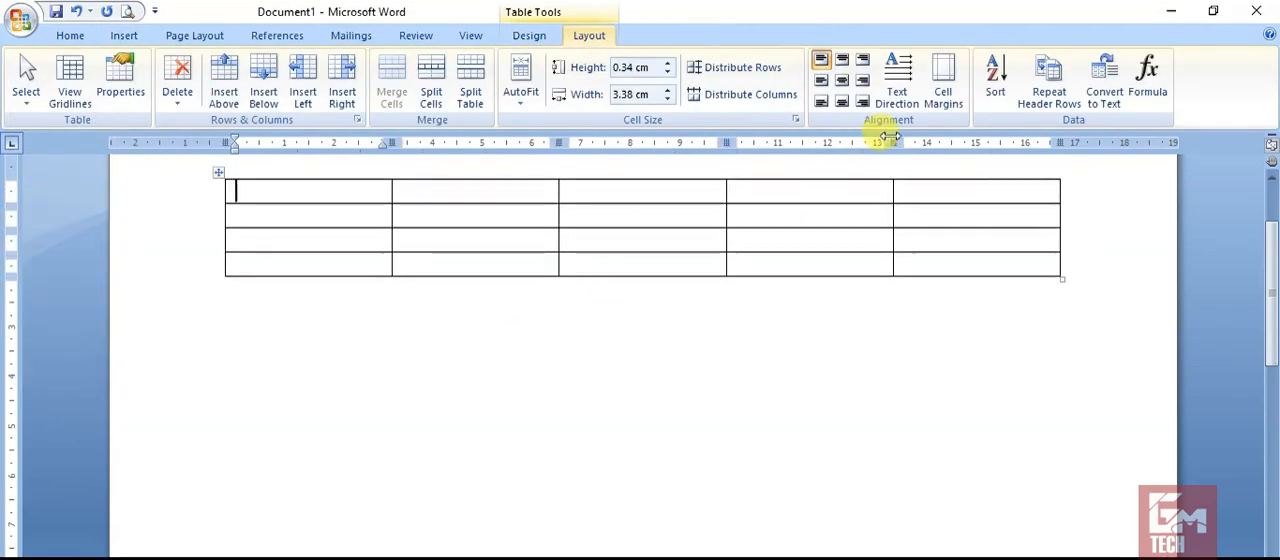
{"action": "left_click", "coordinate": [1052, 88]}
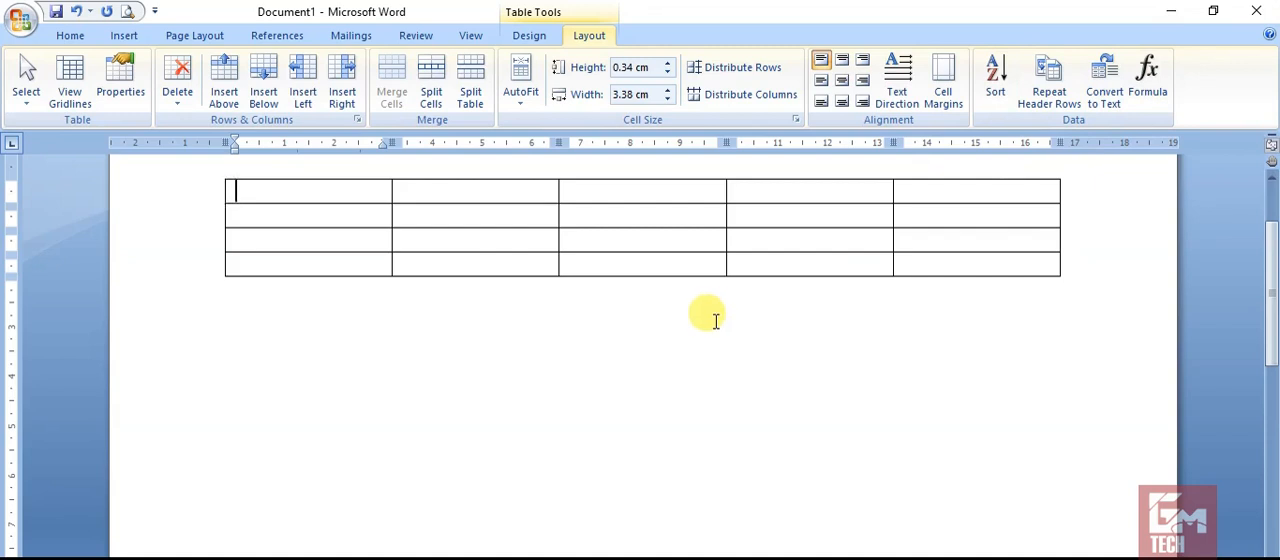
{"action": "type", "text": "test"}
{"action": "key", "text": "Down"}
{"action": "type", "text": "bet"}
{"action": "key", "text": "Down"}
{"action": "type", "text": "best"}
{"action": "key", "text": "Down"}
{"action": "type", "text": "a"}
{"action": "key", "text": "BackSpace"}
{"action": "type", "text": "all"}
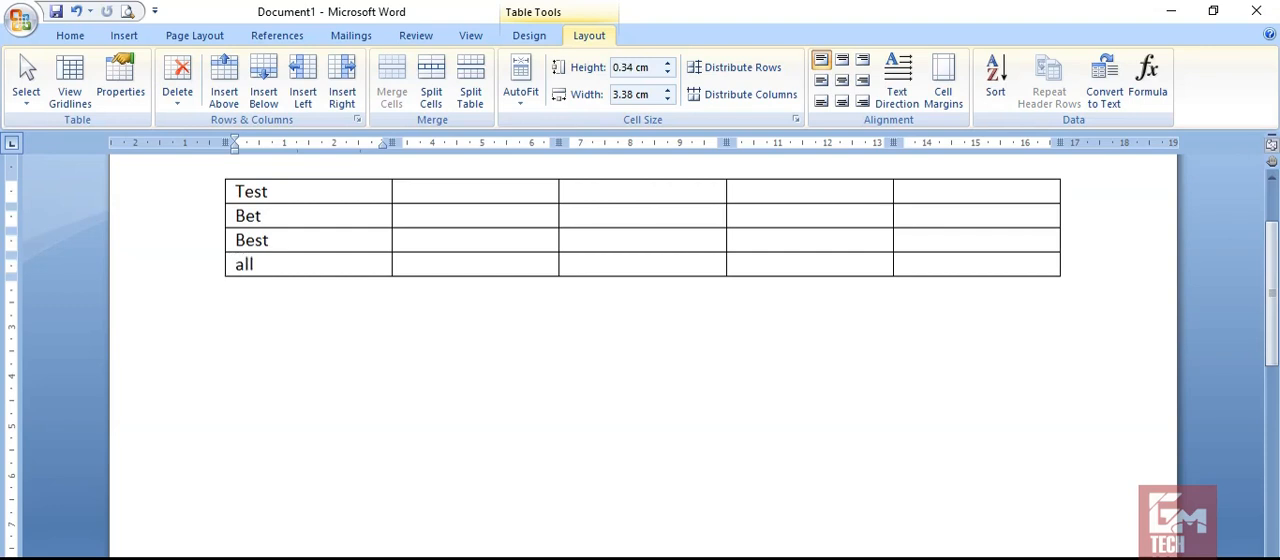
Add a fifth row at the end of the table and enter zink in its first cell.
{"action": "key", "text": "Tab"}
{"action": "key", "text": "Tab"}
{"action": "key", "text": "Tab"}
{"action": "key", "text": "Tab"}
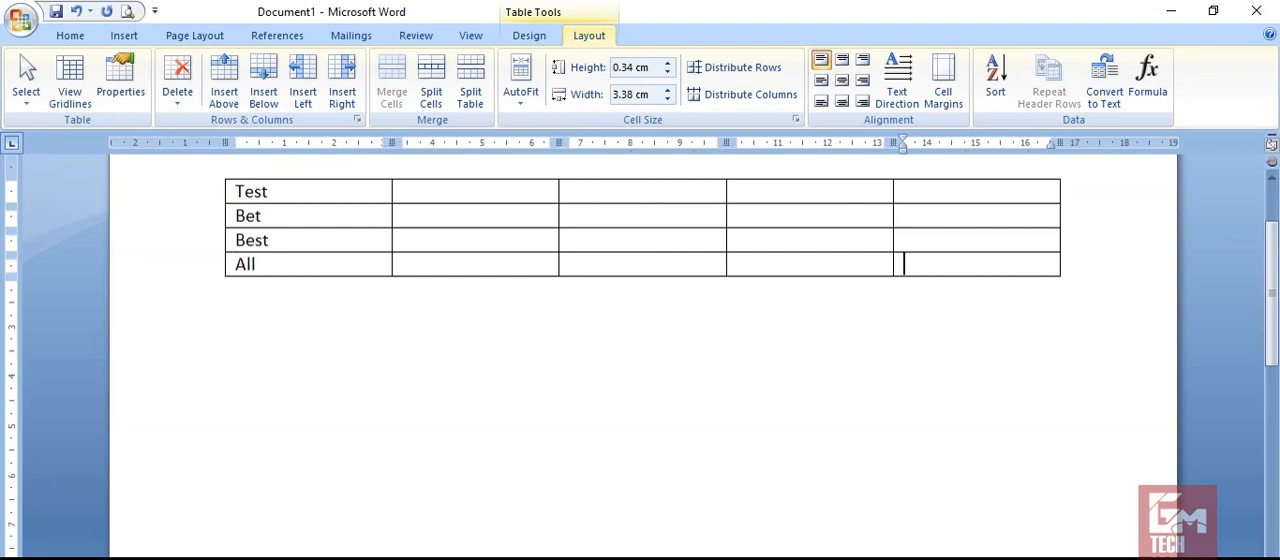
{"action": "key", "text": "Tab"}
{"action": "type", "text": "zink"}
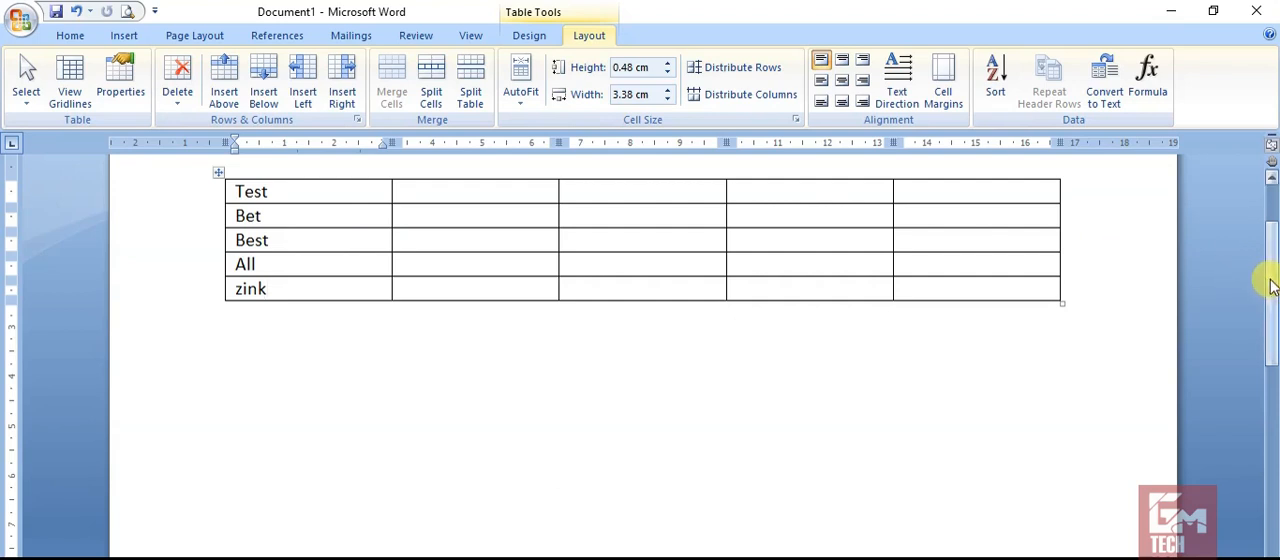
Sort the table by Column 1 as text in ascending order, with no header row.
{"action": "left_click_drag", "start_coordinate": [1270, 287], "coordinate": [1272, 241]}
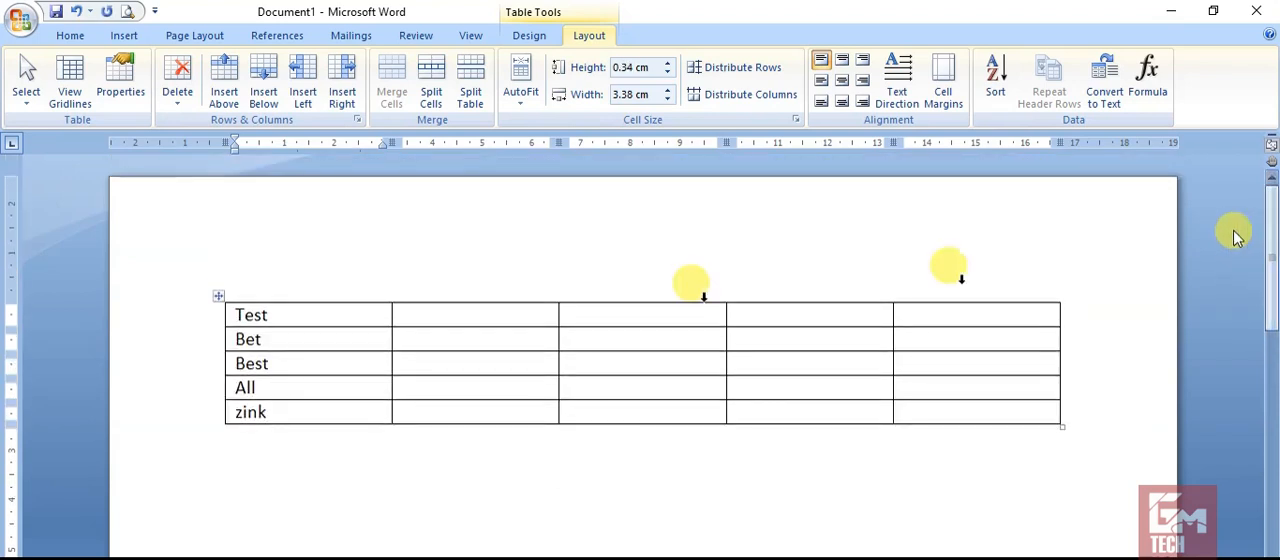
{"action": "left_click", "coordinate": [1000, 70]}
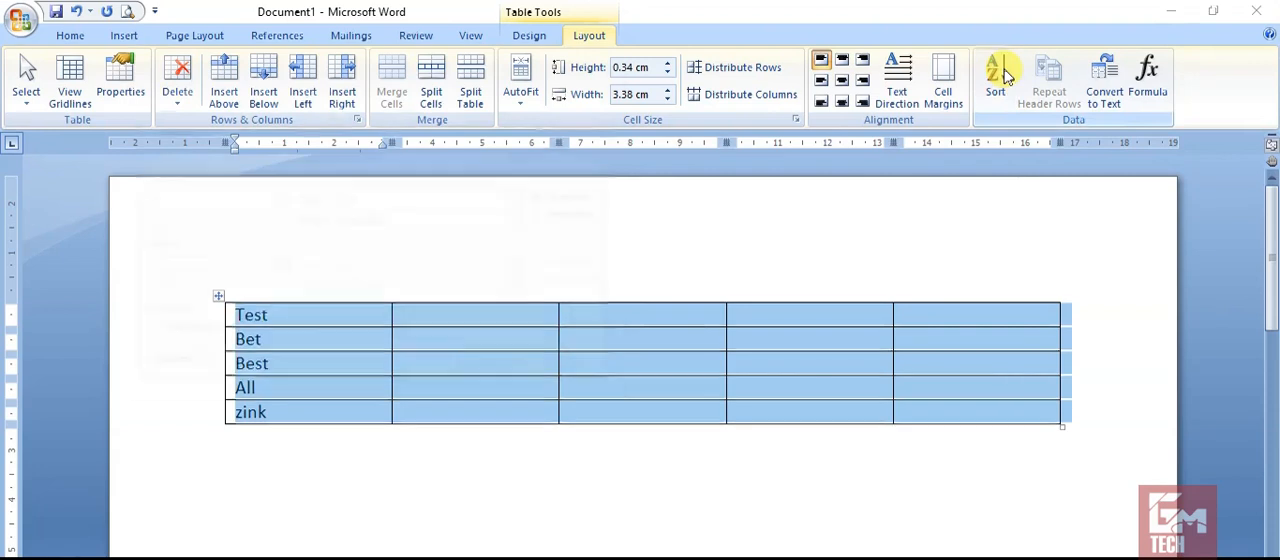
{"action": "left_click", "coordinate": [277, 133]}
{"action": "left_click", "coordinate": [277, 140]}
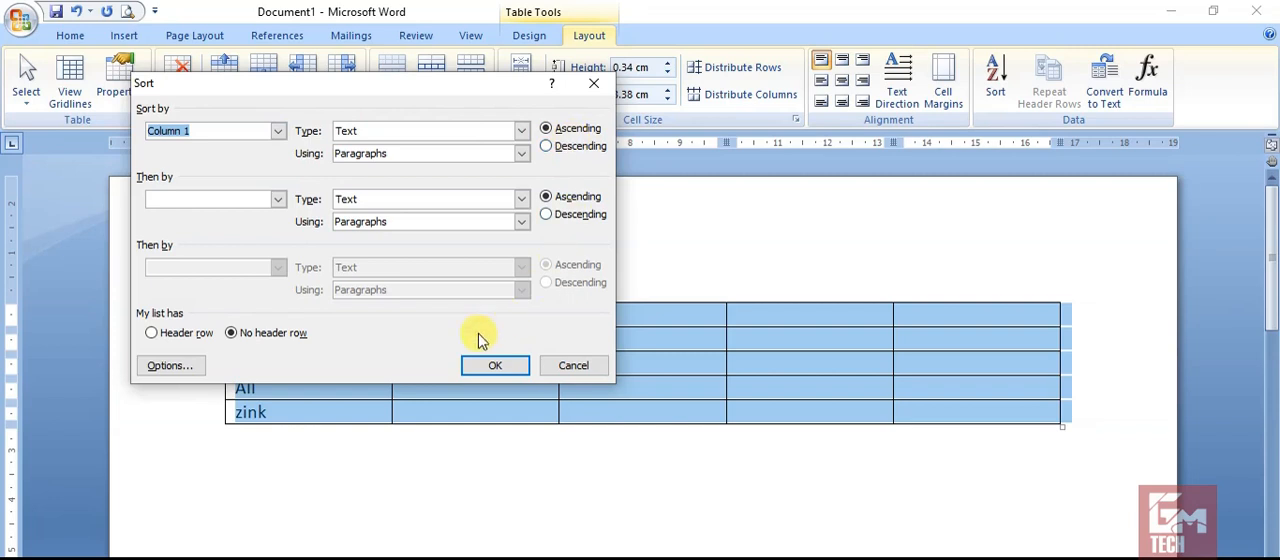
{"action": "left_click", "coordinate": [500, 363]}
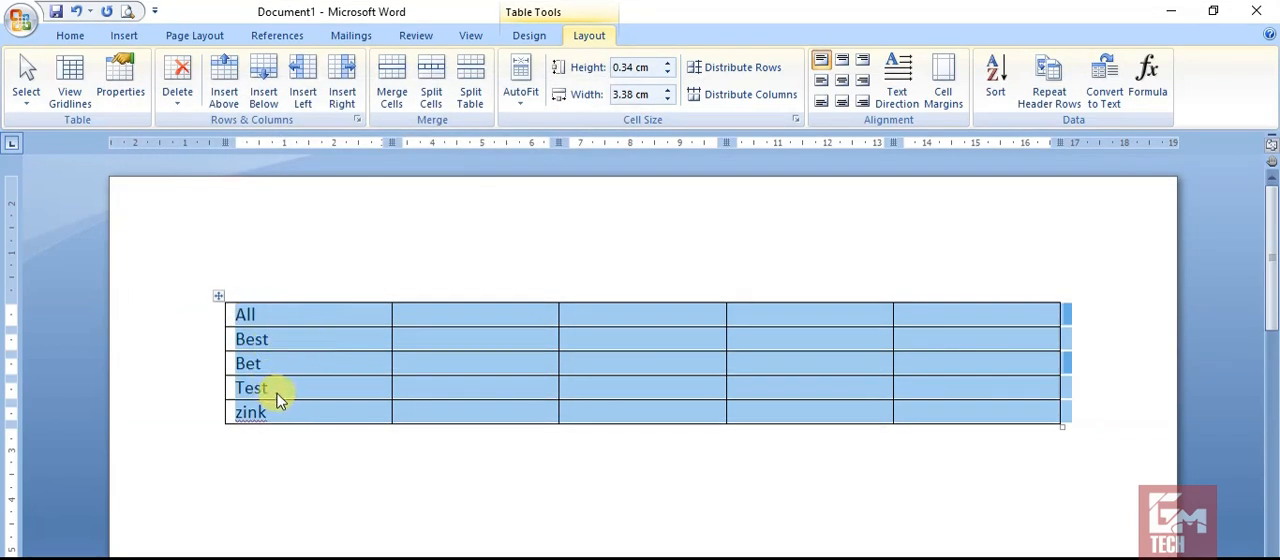
Sort the table again by Column 1, this time in descending order.
{"action": "left_click", "coordinate": [993, 82]}
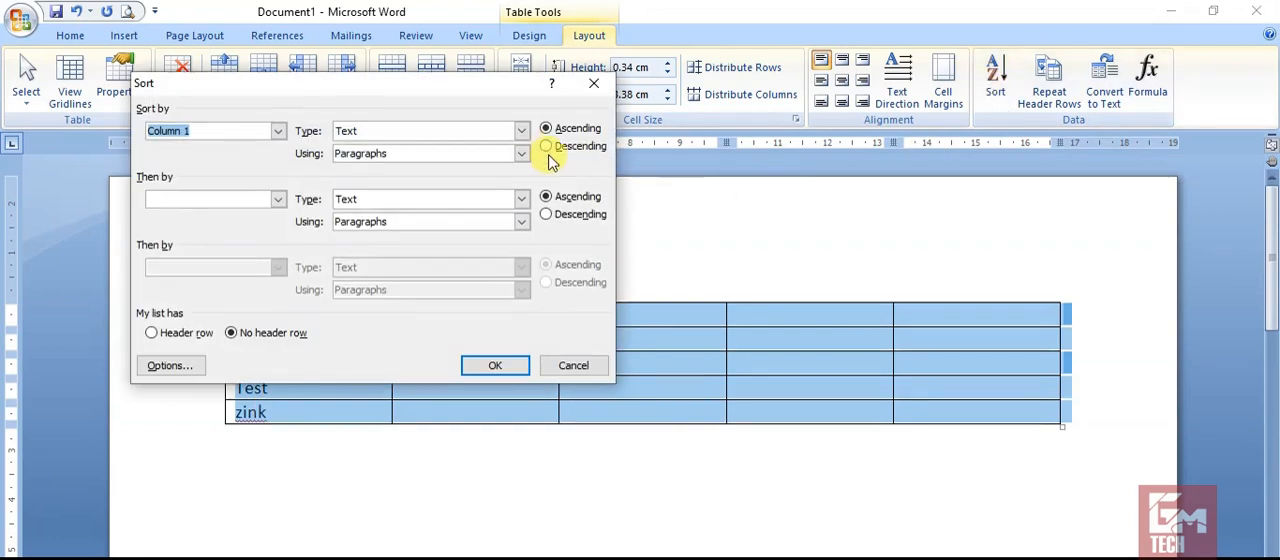
{"action": "left_click", "coordinate": [546, 147]}
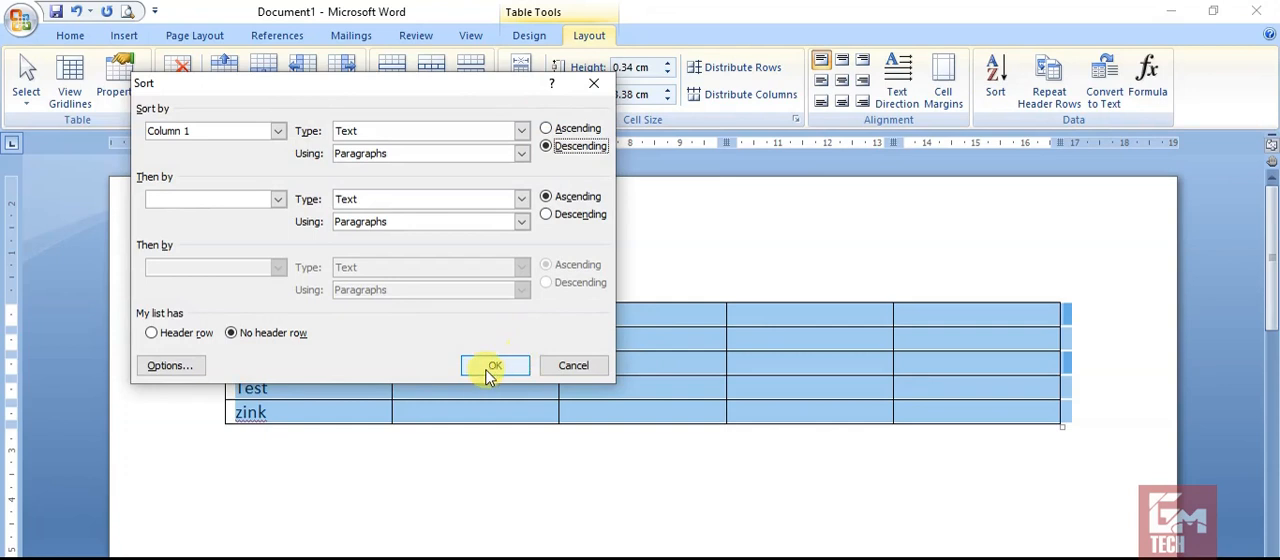
{"action": "left_click", "coordinate": [492, 368]}
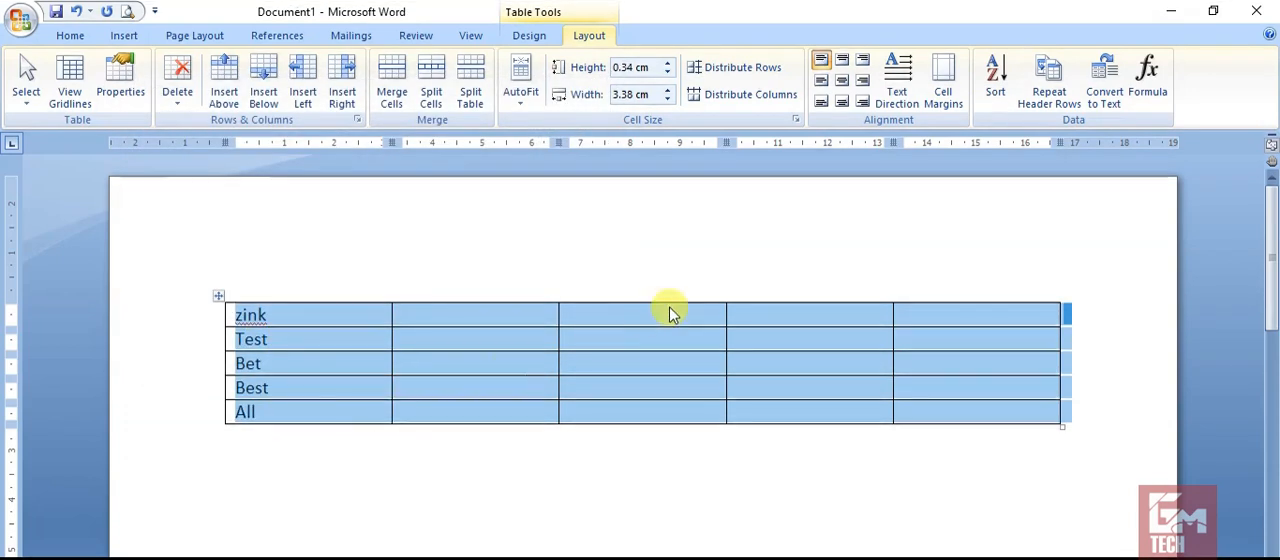
{"action": "left_click", "coordinate": [408, 334]}
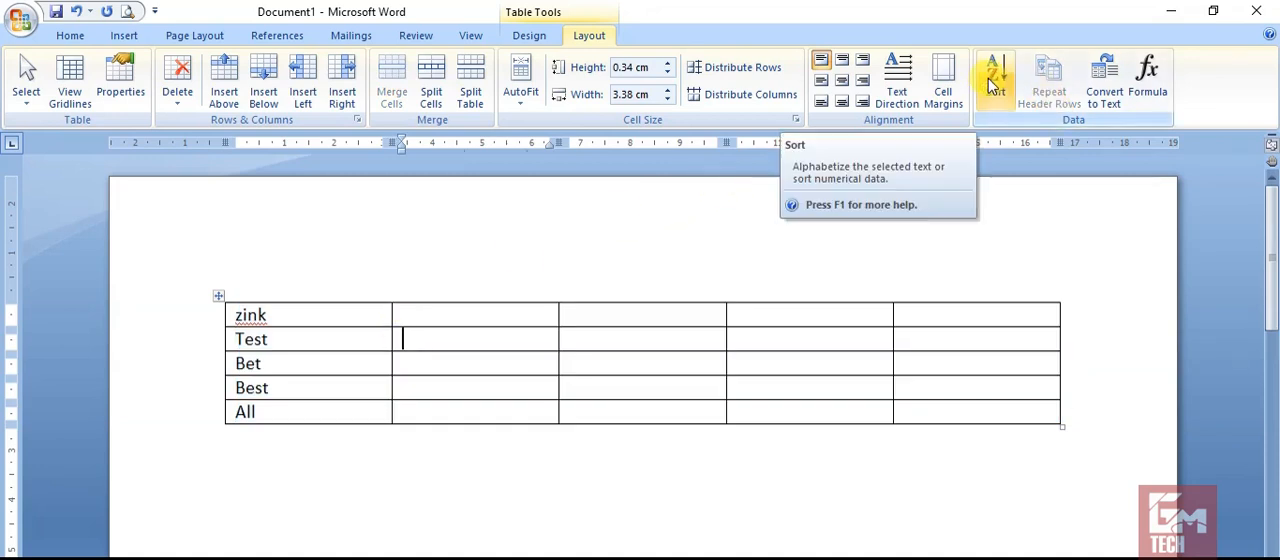
{"action": "left_click", "coordinate": [316, 313]}
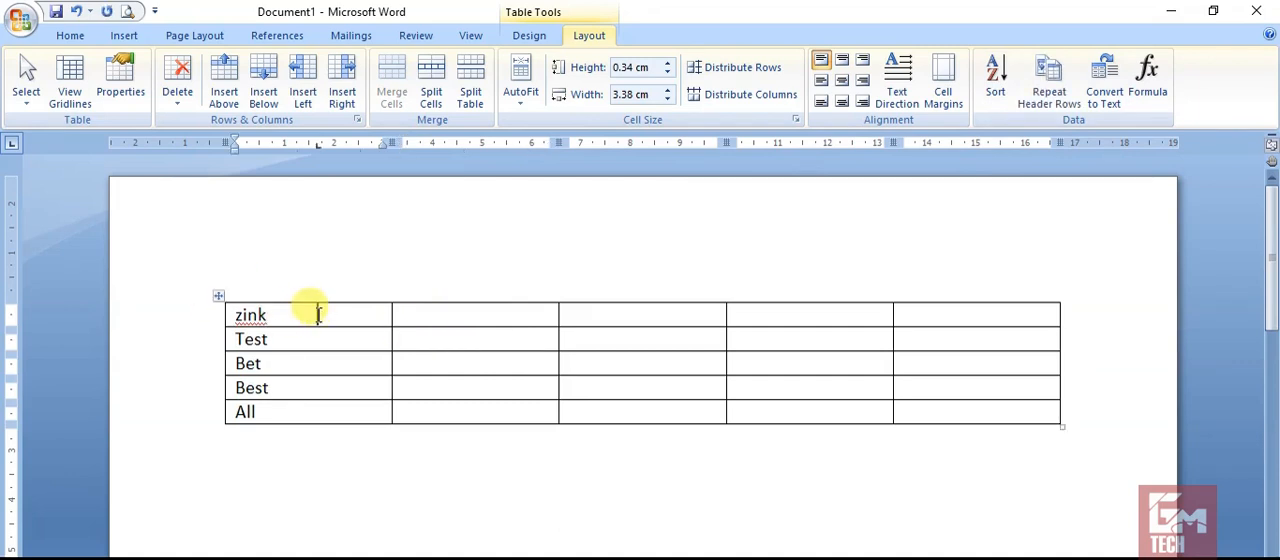
Clear all text from the table and increase the first row's height to about 1.73 cm.
{"action": "left_click", "coordinate": [220, 292]}
{"action": "key", "text": "Delete"}
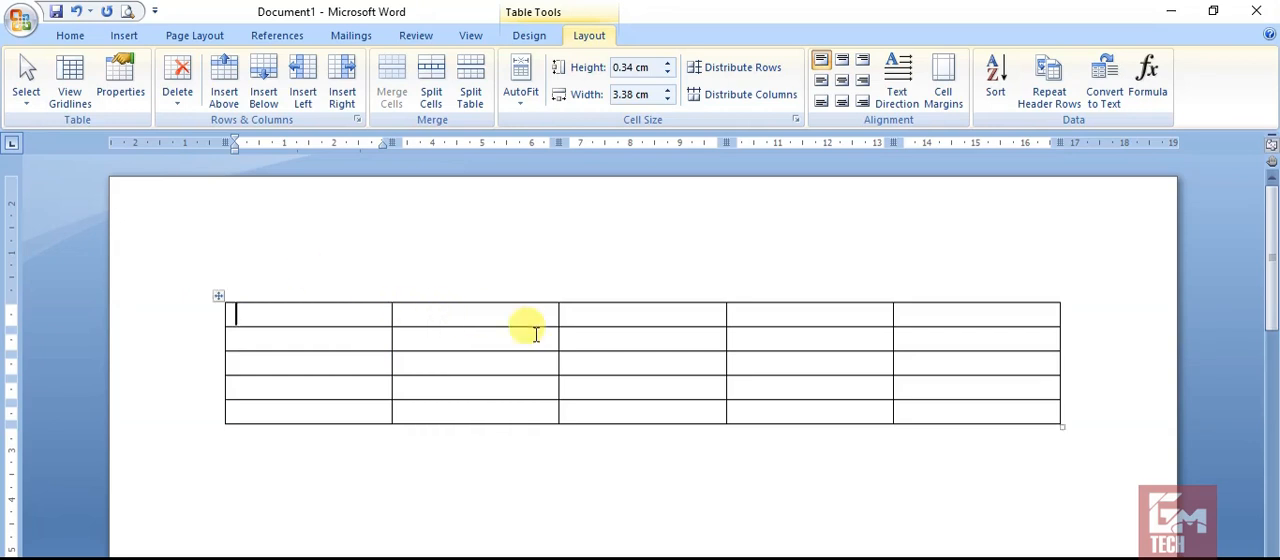
{"action": "left_click_drag", "start_coordinate": [614, 326], "coordinate": [617, 383]}
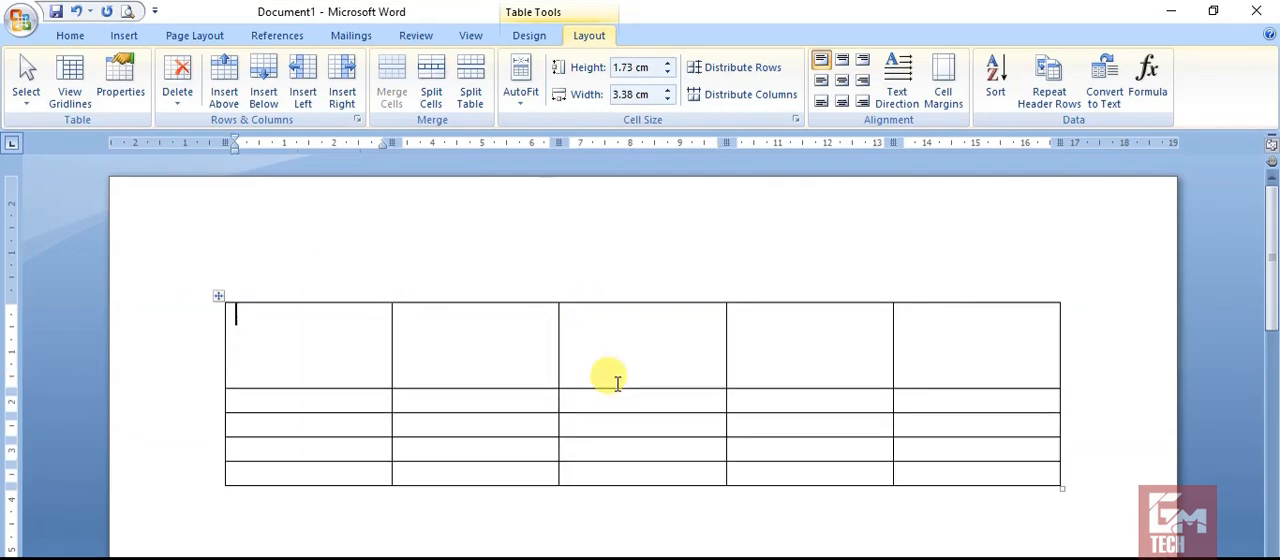
Enter the headings Sr. No. and Name of Employee in the first two cells of the tall first row.
{"action": "left_click", "coordinate": [326, 340]}
{"action": "type", "text": "Sr No"}
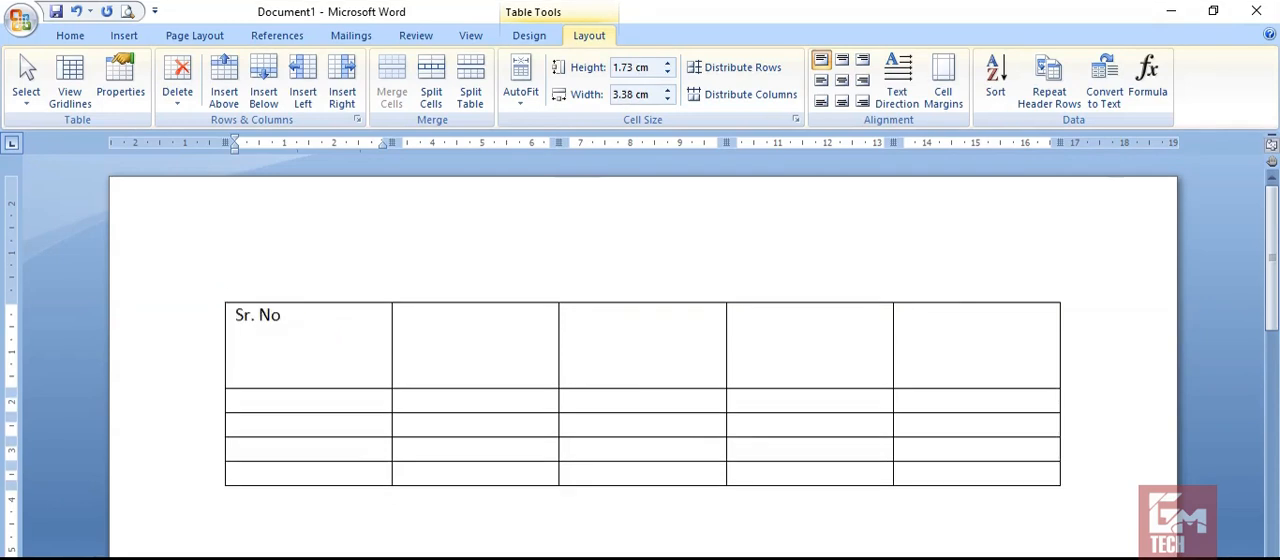
{"action": "key", "text": "Tab"}
{"action": "type", "text": "Nam"}
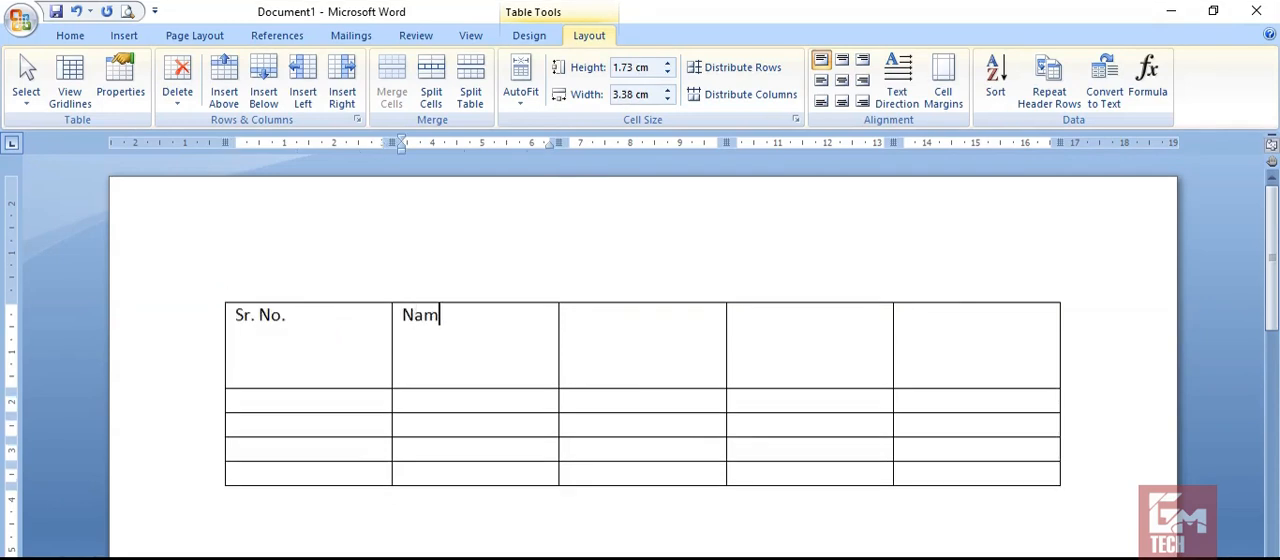
{"action": "type", "text": "e of Employee"}
{"action": "key", "text": "Tab"}
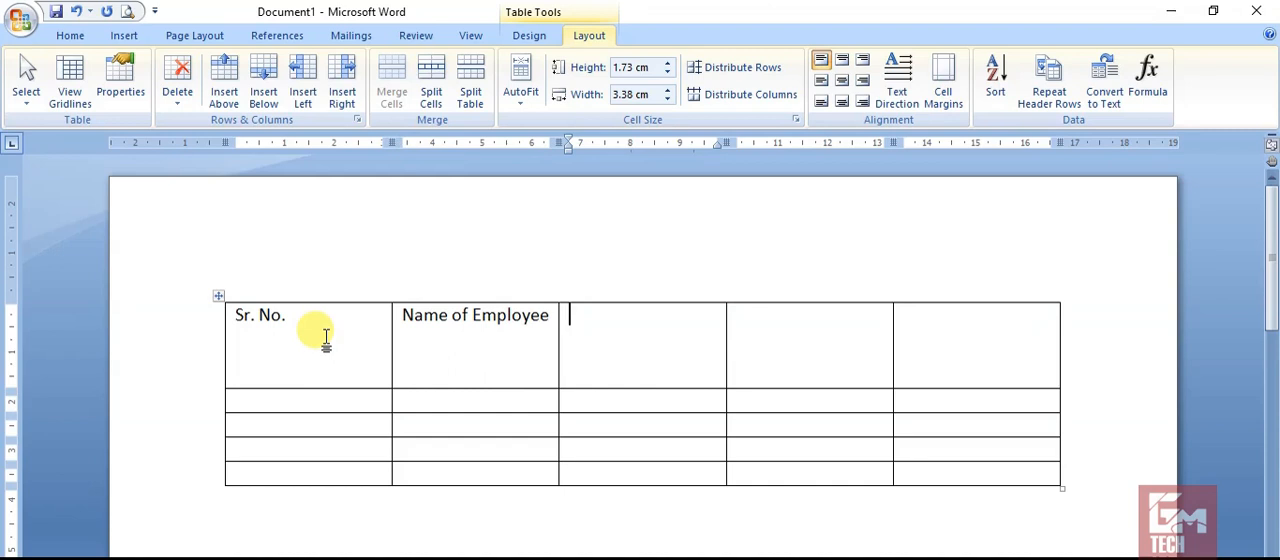
Enter the headings CNIC, Address and Contact in the remaining cells of the first row.
{"action": "type", "text": "CNIC"}
{"action": "key", "text": "Tab"}
{"action": "type", "text": "Addres"}
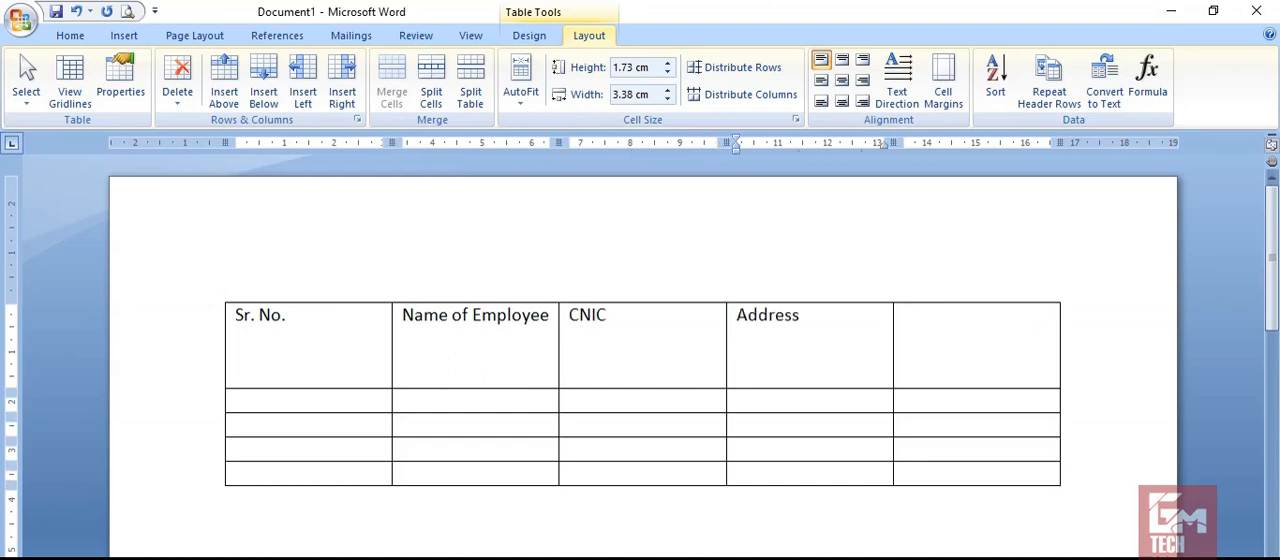
{"action": "type", "text": "s"}
{"action": "key", "text": "Tab"}
{"action": "type", "text": "Ce"}
{"action": "key", "text": "BackSpace"}
{"action": "type", "text": "n"}
{"action": "key", "text": "BackSpace"}
{"action": "type", "text": "ontact"}
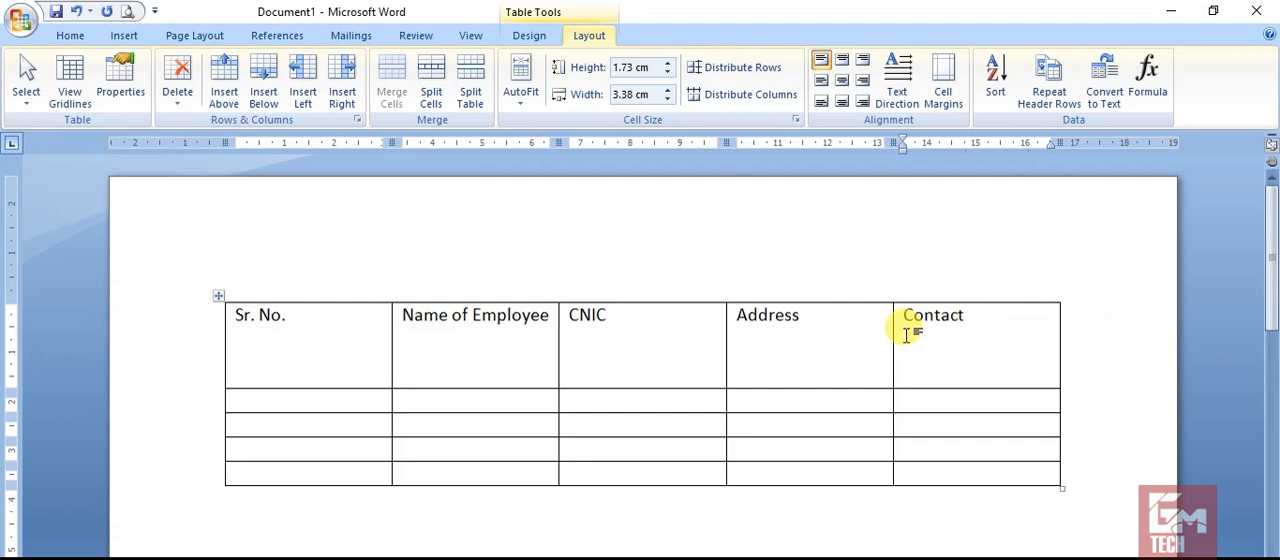
Add empty rows at the end of the table until it extends well onto a second page.
{"action": "left_click", "coordinate": [913, 469]}
{"action": "key", "text": "Tab"}
{"action": "key", "text": "Tab"}
{"action": "key", "text": "Tab"}
{"action": "key", "text": "Tab"}
{"action": "key", "text": "Tab"}
{"action": "key", "text": "Tab"}
{"action": "key", "text": "Tab"}
{"action": "key", "text": "Tab"}
{"action": "key", "text": "Tab"}
{"action": "key", "text": "Tab"}
{"action": "key", "text": "Tab"}
{"action": "key", "text": "Tab"}
{"action": "key", "text": "Tab"}
{"action": "key", "text": "Tab"}
{"action": "key", "text": "Tab"}
{"action": "key", "text": "Tab"}
{"action": "key", "text": "Tab"}
{"action": "key", "text": "Tab"}
{"action": "key", "text": "Tab"}
{"action": "key", "text": "Tab"}
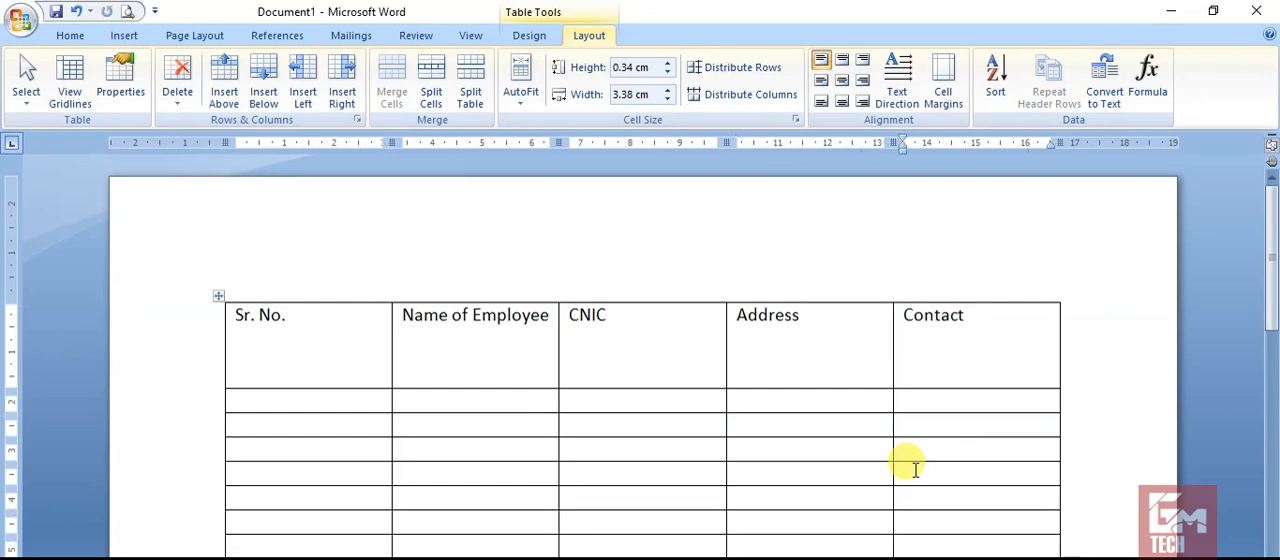
{"action": "key", "text": "Tab"}
{"action": "key", "text": "Tab"}
{"action": "key", "text": "Tab"}
{"action": "key", "text": "Tab"}
{"action": "key", "text": "Tab"}
{"action": "key", "text": "Tab"}
{"action": "key", "text": "Tab"}
{"action": "key", "text": "Tab"}
{"action": "key", "text": "Tab"}
{"action": "key", "text": "Tab"}
{"action": "key", "text": "Tab"}
{"action": "key", "text": "Tab"}
{"action": "key", "text": "Tab"}
{"action": "key", "text": "Tab"}
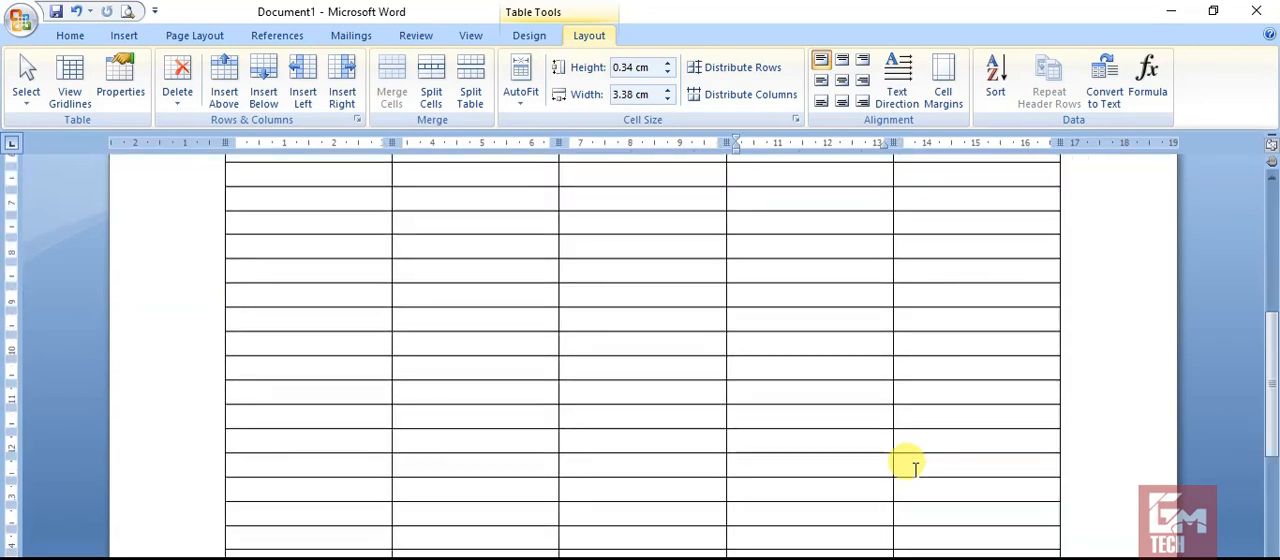
{"action": "key", "text": "Tab"}
{"action": "key", "text": "Tab"}
{"action": "key", "text": "Tab"}
{"action": "key", "text": "Tab"}
{"action": "key", "text": "Tab"}
{"action": "key", "text": "Tab"}
{"action": "key", "text": "Tab"}
{"action": "key", "text": "Tab"}
{"action": "key", "text": "Tab"}
{"action": "key", "text": "Tab"}
{"action": "key", "text": "Tab"}
{"action": "key", "text": "Tab"}
{"action": "key", "text": "Tab"}
{"action": "key", "text": "Tab"}
{"action": "key", "text": "Tab"}
{"action": "key", "text": "Tab"}
{"action": "key", "text": "Tab"}
{"action": "key", "text": "Tab"}
{"action": "key", "text": "Tab"}
{"action": "key", "text": "Tab"}
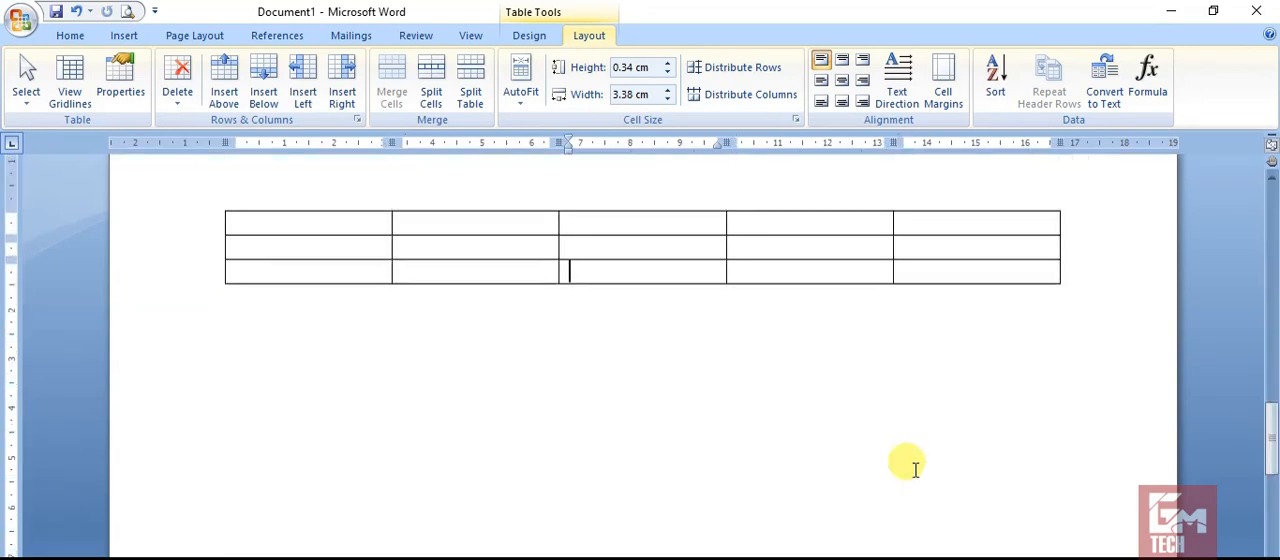
{"action": "key", "text": "Tab"}
{"action": "key", "text": "Tab"}
{"action": "key", "text": "Tab"}
{"action": "key", "text": "Tab"}
{"action": "key", "text": "Tab"}
{"action": "key", "text": "Tab"}
{"action": "key", "text": "Tab"}
{"action": "key", "text": "Tab"}
{"action": "key", "text": "Tab"}
{"action": "key", "text": "Tab"}
{"action": "key", "text": "Tab"}
{"action": "key", "text": "Tab"}
{"action": "key", "text": "Tab"}
{"action": "key", "text": "Tab"}
{"action": "key", "text": "Tab"}
{"action": "key", "text": "Tab"}
{"action": "key", "text": "Tab"}
{"action": "key", "text": "Tab"}
{"action": "key", "text": "Tab"}
{"action": "key", "text": "Tab"}
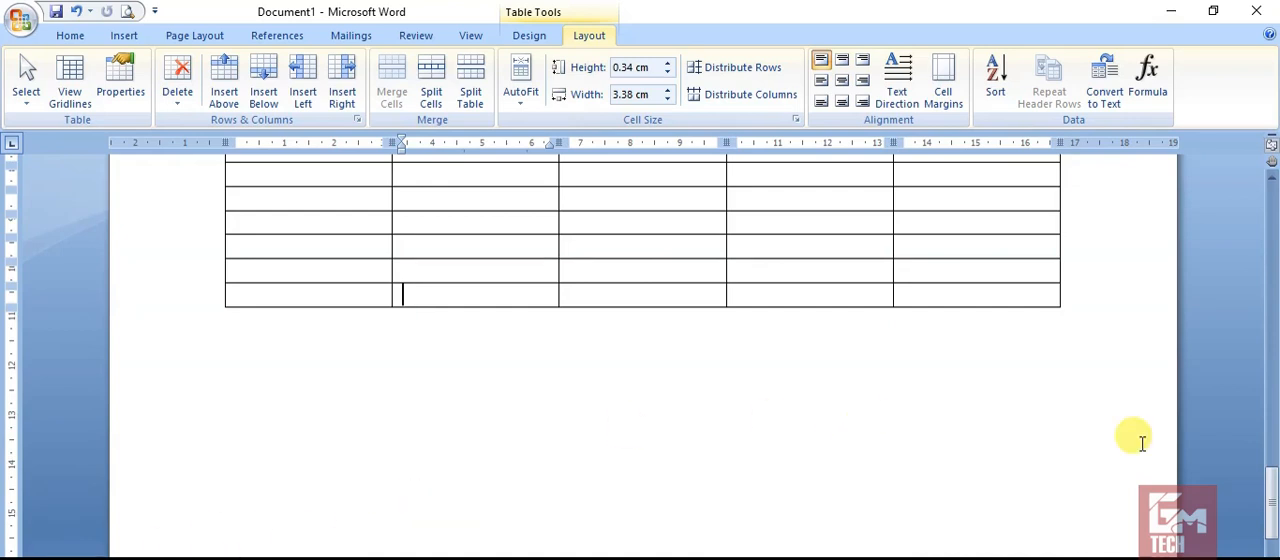
Check in print preview how the table and its heading row appear across the pages, and close the preview.
{"action": "left_click_drag", "start_coordinate": [1273, 500], "coordinate": [1273, 210]}
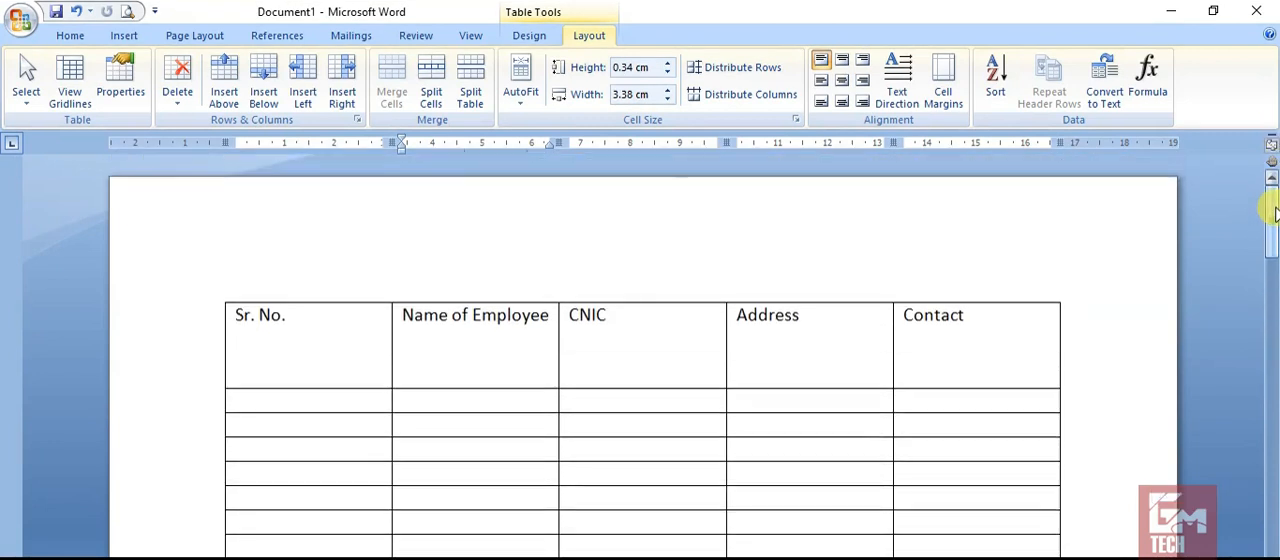
{"action": "left_click", "coordinate": [130, 12]}
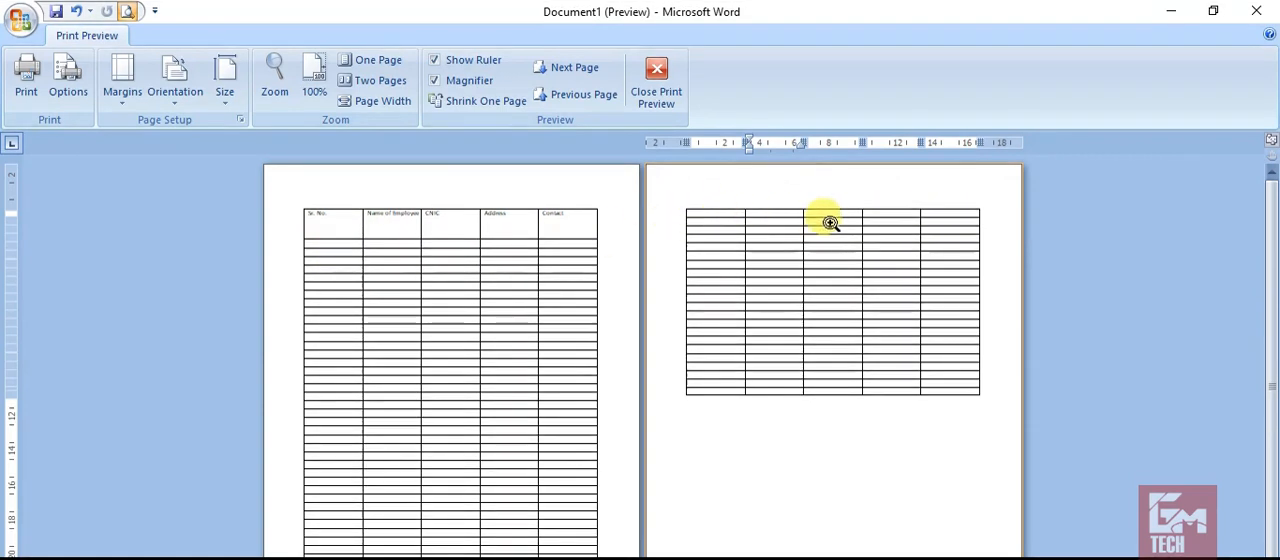
{"action": "left_click", "coordinate": [640, 95]}
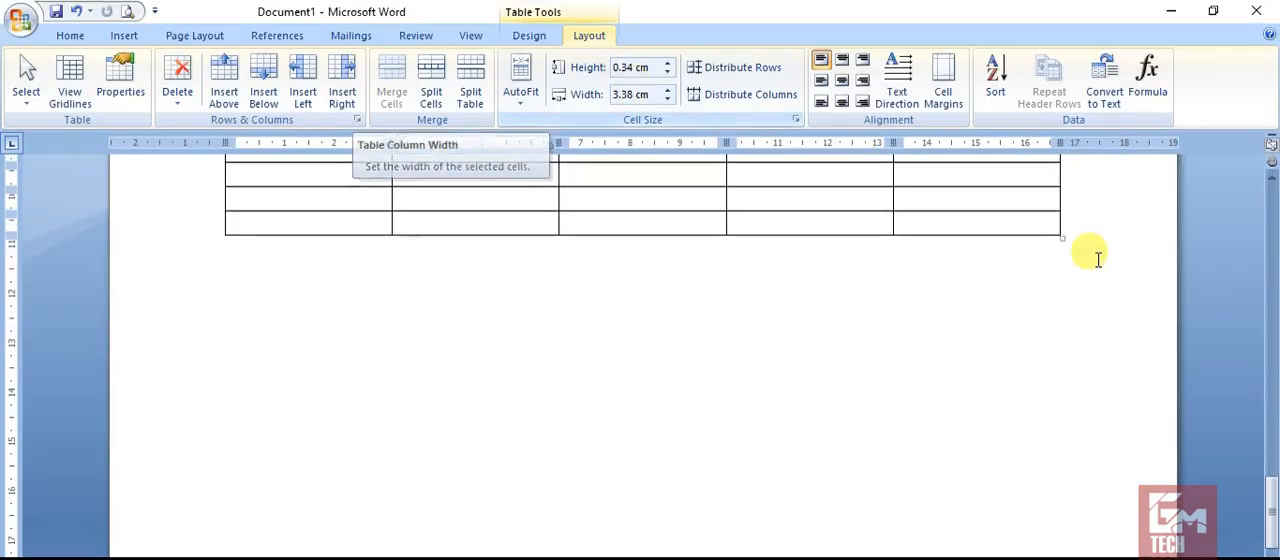
Set the table's heading row to repeat on every page with Repeat Header Rows.
{"action": "left_click_drag", "start_coordinate": [1268, 506], "coordinate": [1272, 206]}
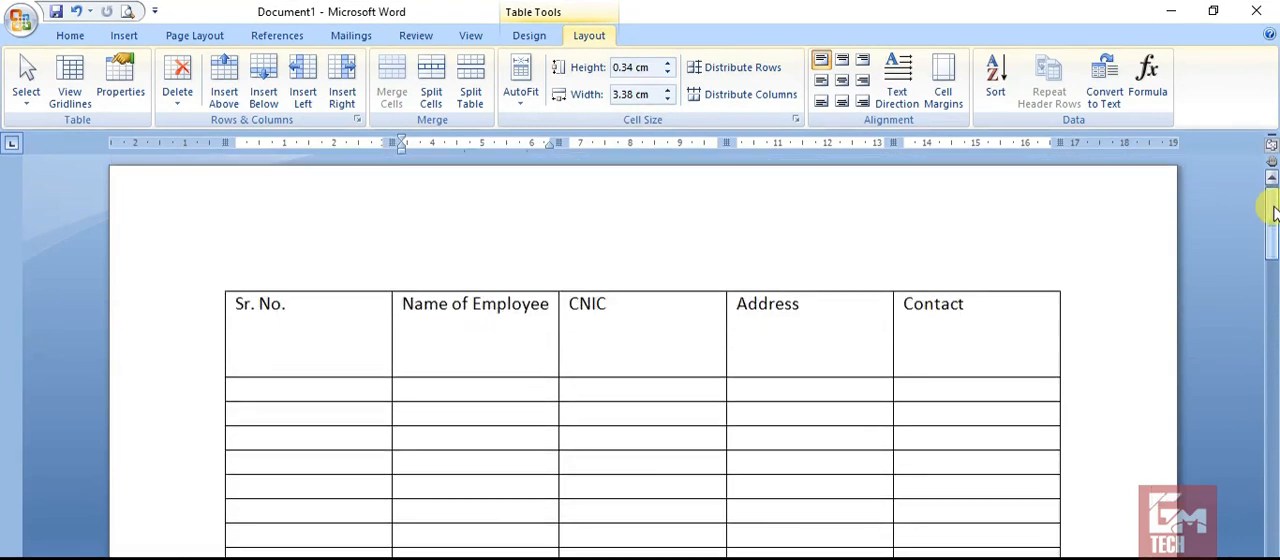
{"action": "left_click", "coordinate": [658, 340]}
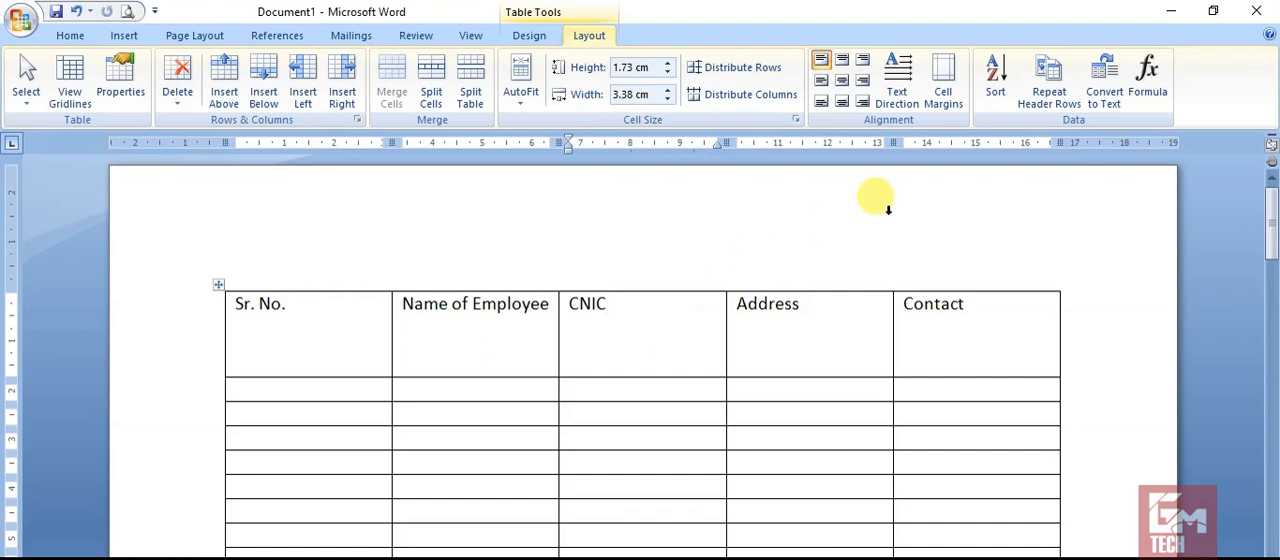
{"action": "left_click", "coordinate": [1056, 87]}
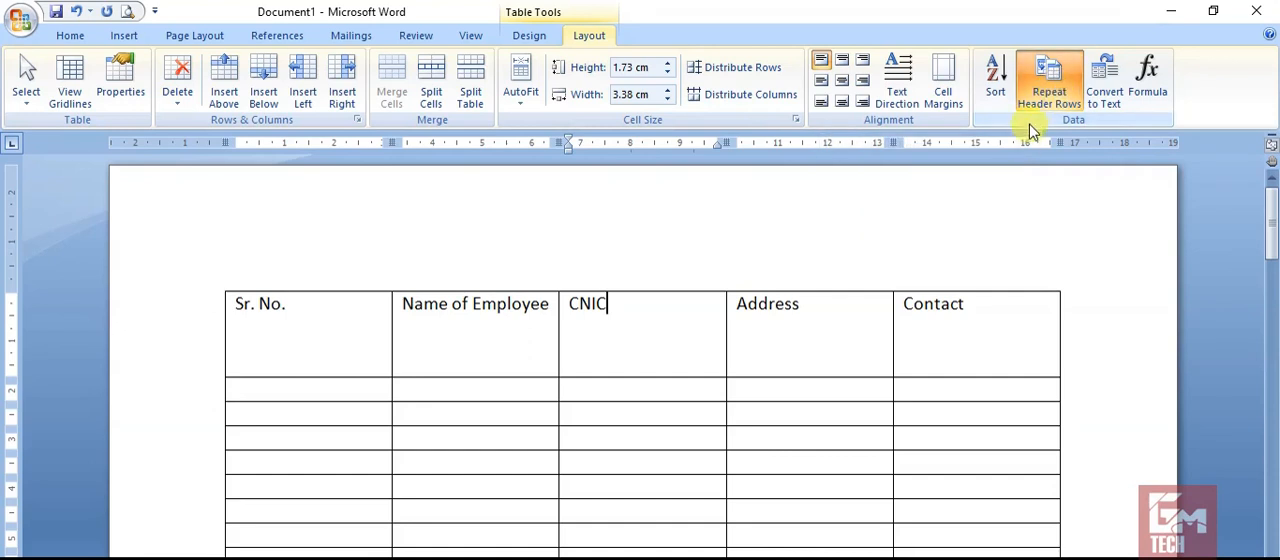
Check the repeated heading row on both pages in print preview, and return to the document.
{"action": "left_click", "coordinate": [126, 11]}
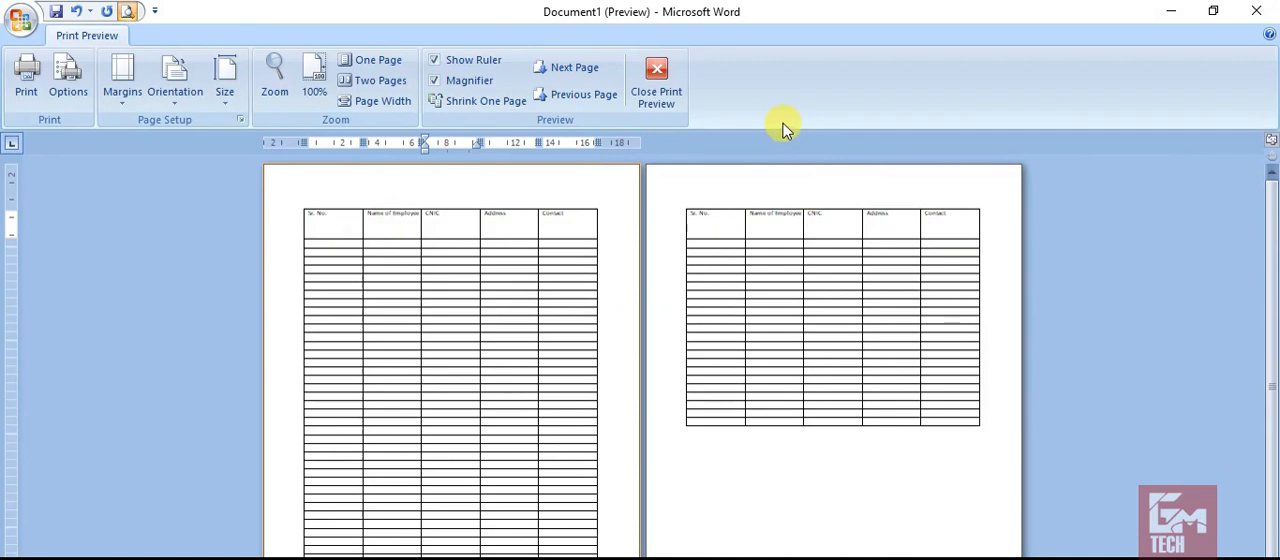
{"action": "left_click", "coordinate": [659, 75]}
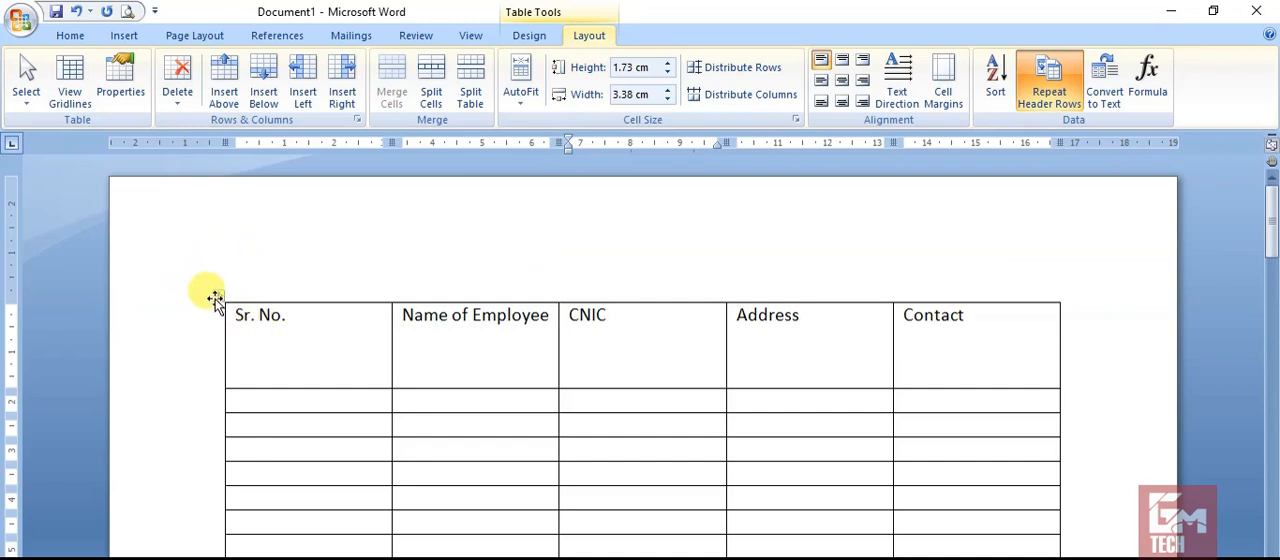
Convert the whole employee table to text, separating the cell contents with tabs.
{"action": "left_click", "coordinate": [215, 298]}
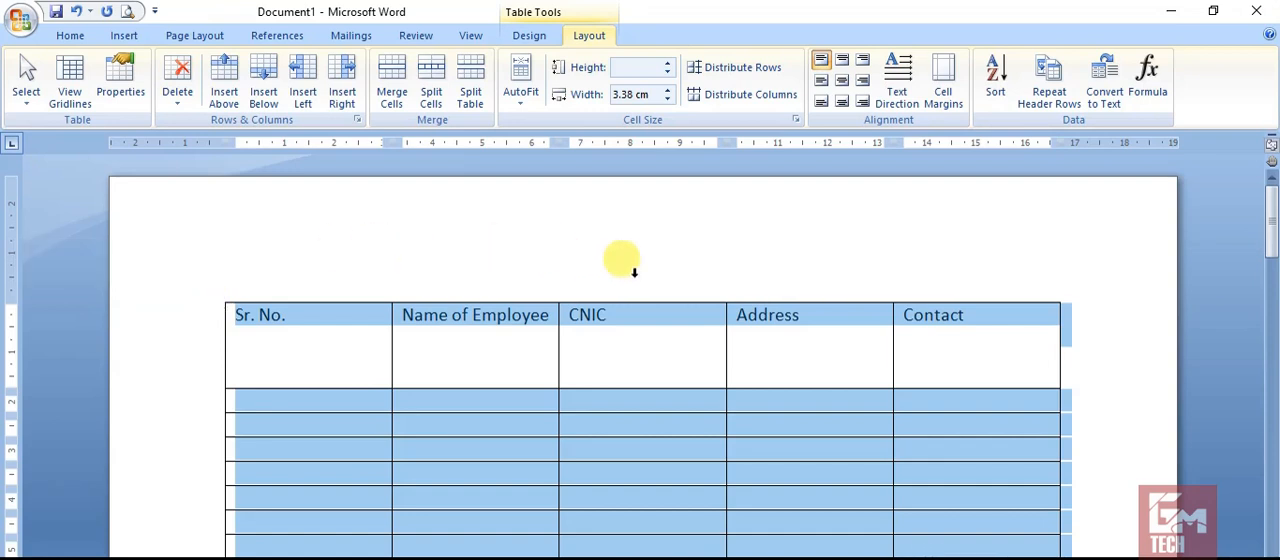
{"action": "left_click", "coordinate": [1105, 76]}
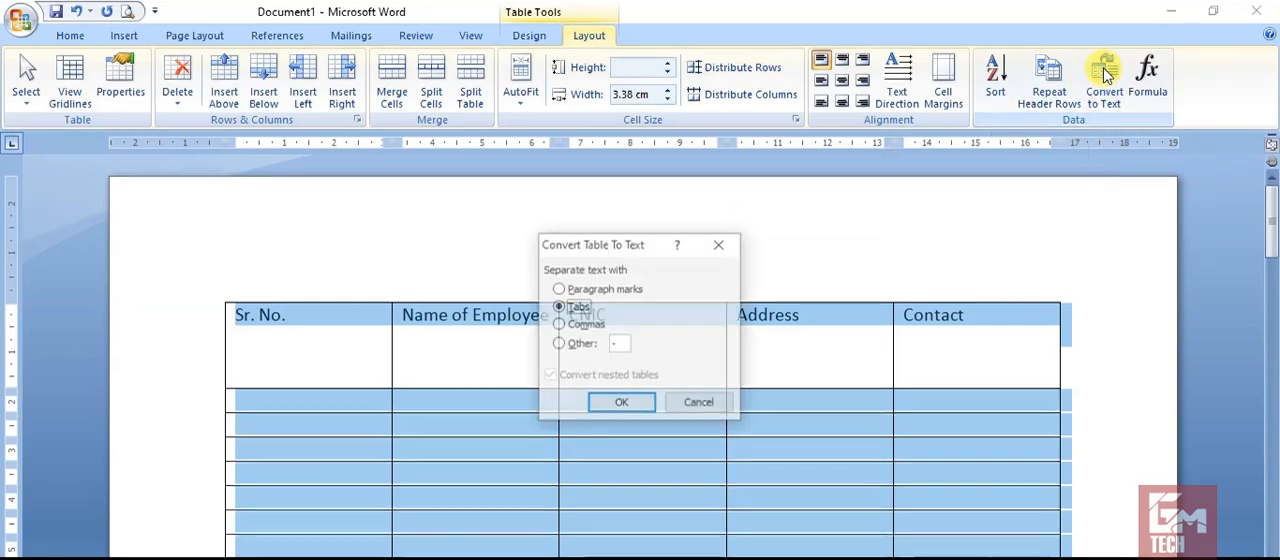
{"action": "left_click", "coordinate": [621, 411]}
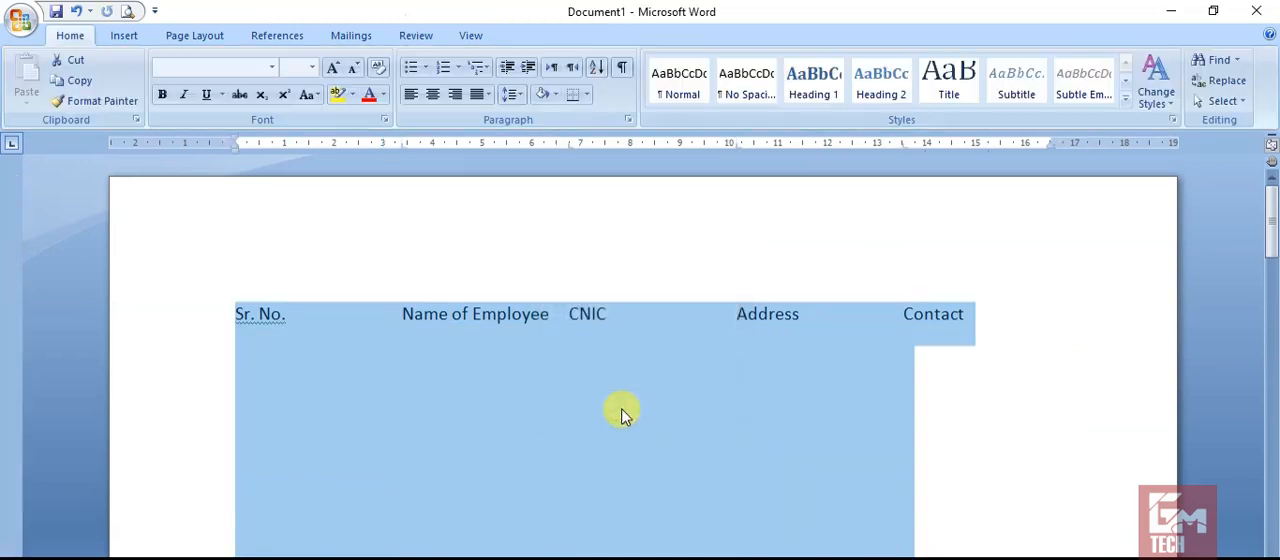
{"action": "left_click", "coordinate": [305, 331]}
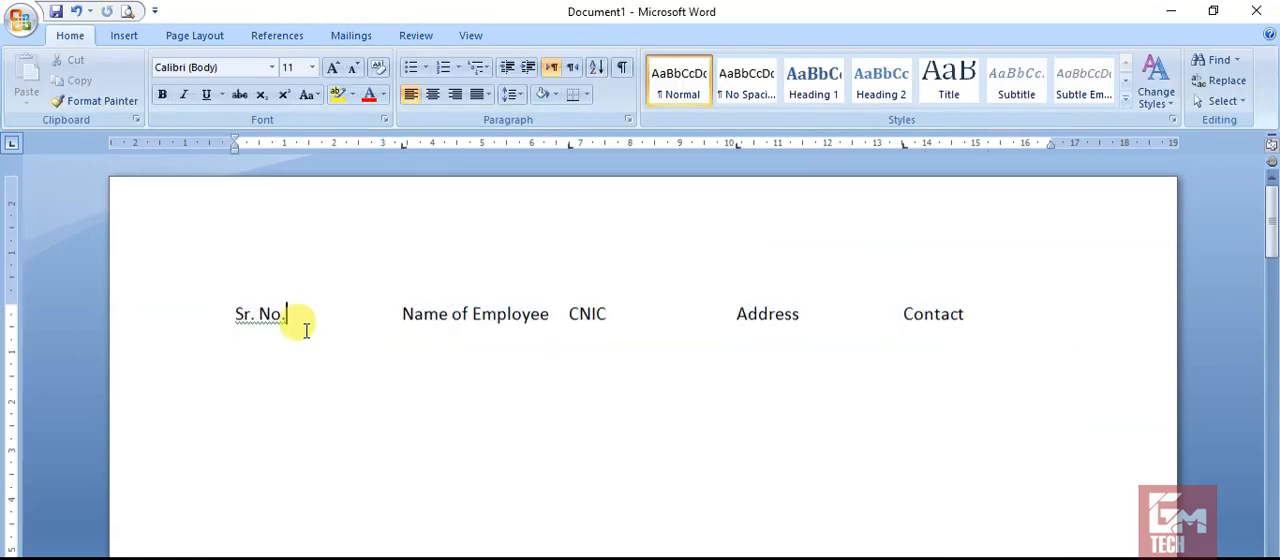
{"action": "left_click", "coordinate": [440, 320]}
{"action": "left_click", "coordinate": [746, 318]}
{"action": "left_click", "coordinate": [959, 318]}
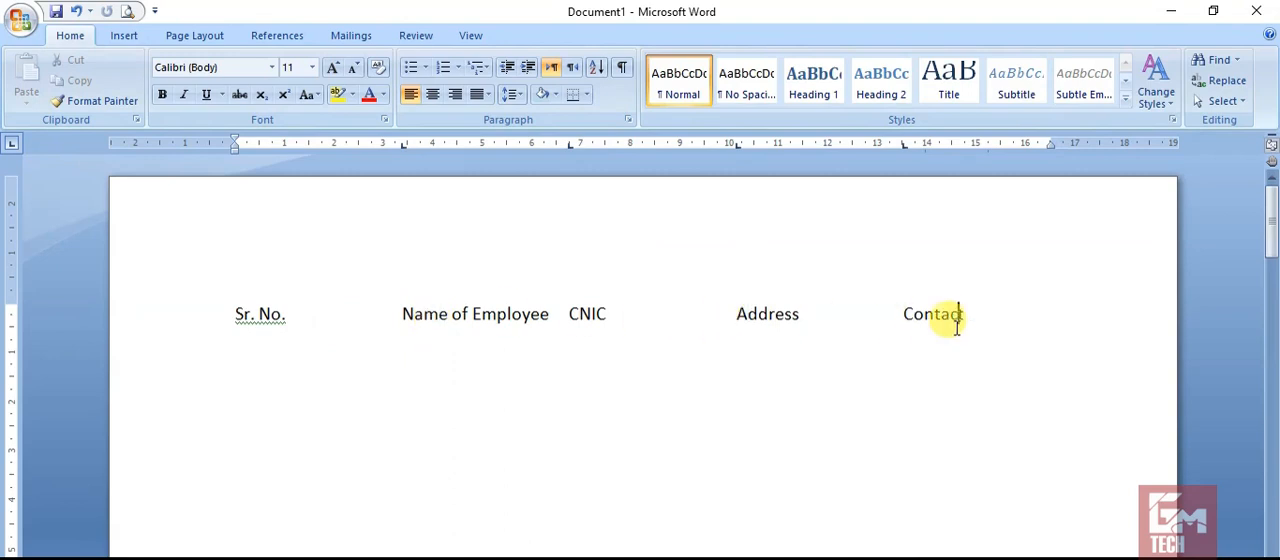
Convert all the document's text back into a 5-column table with automatic fixed column width, separating the text at tabs.
{"action": "key", "text": "ctrl+a"}
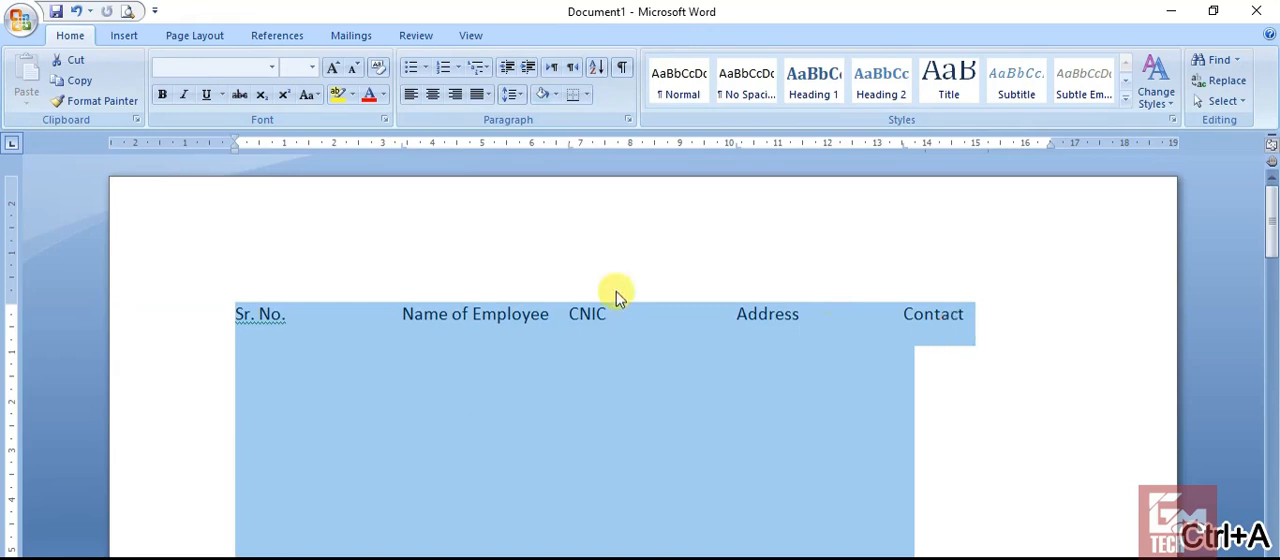
{"action": "left_click", "coordinate": [127, 38]}
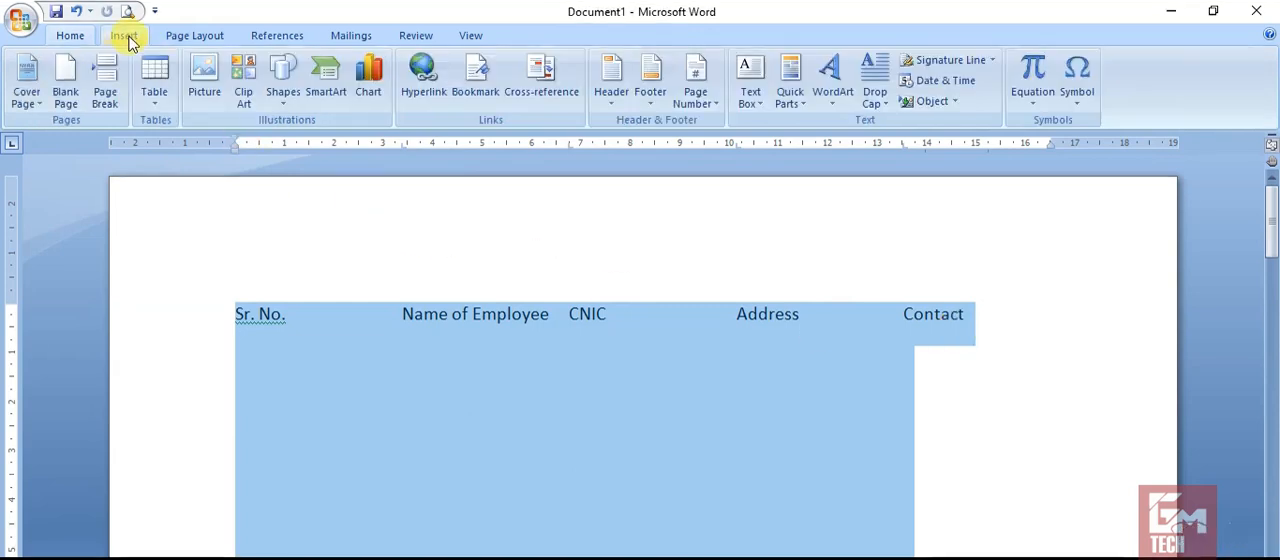
{"action": "left_click", "coordinate": [152, 100]}
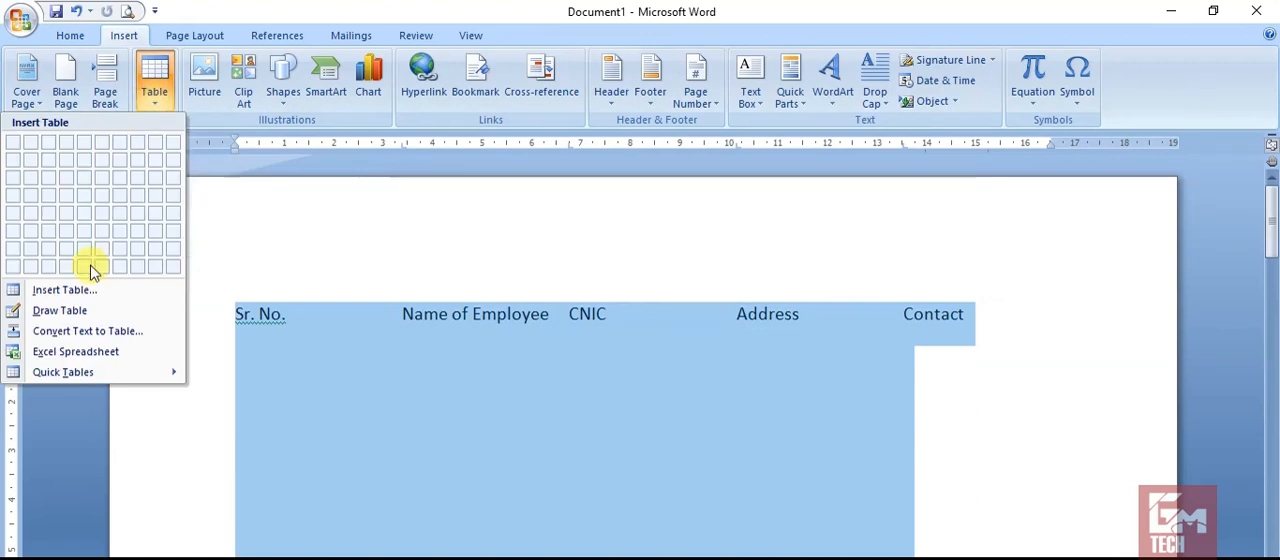
{"action": "left_click", "coordinate": [80, 333]}
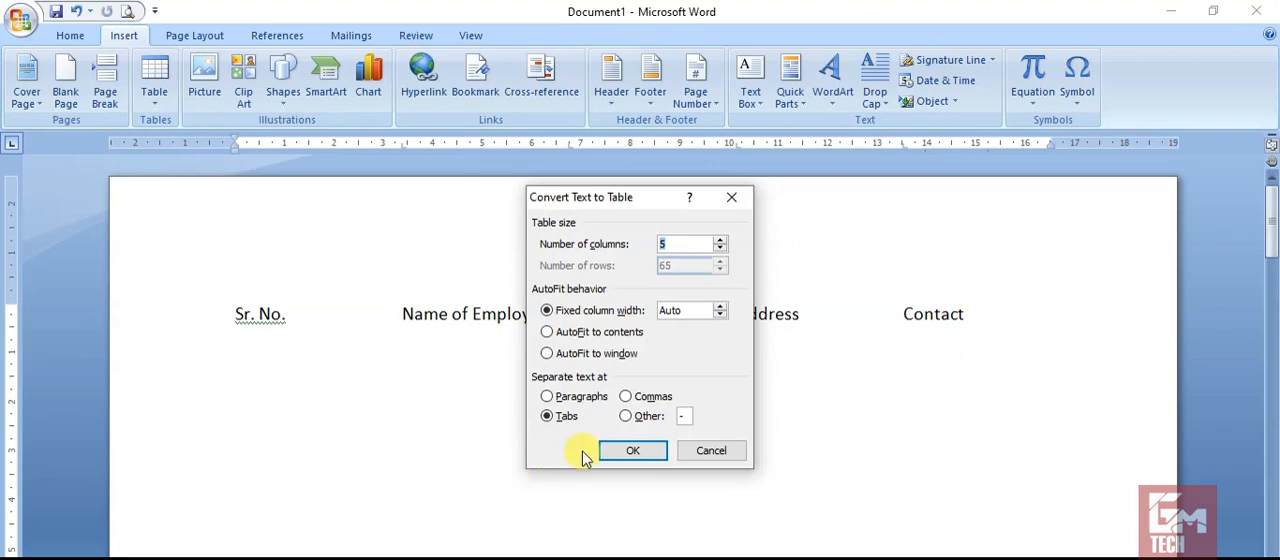
{"action": "left_click", "coordinate": [615, 450]}
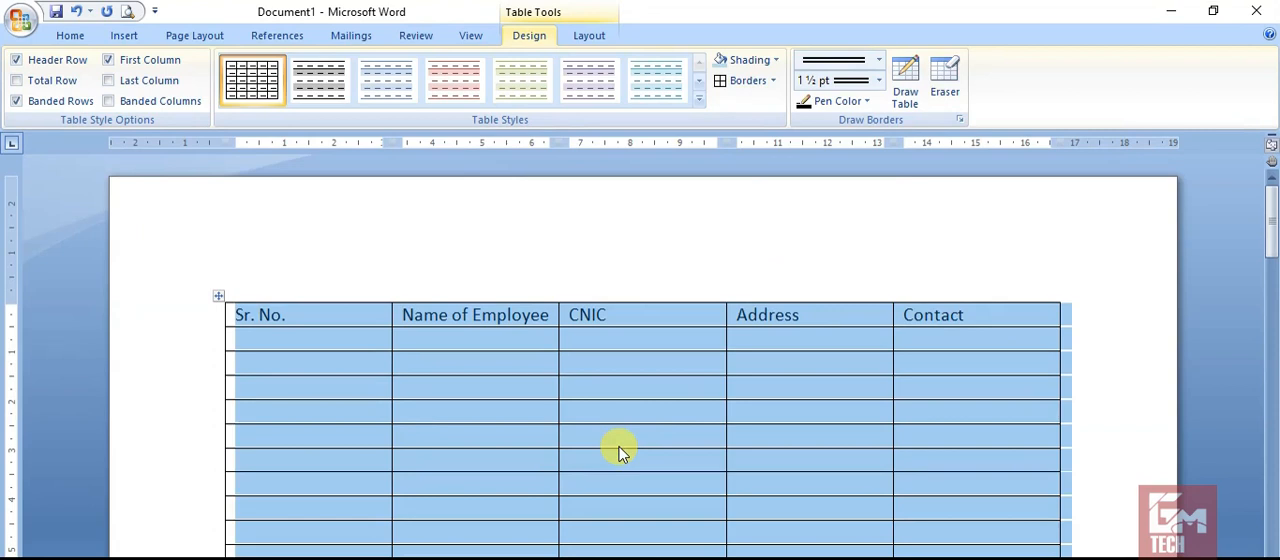
{"action": "left_click", "coordinate": [592, 38]}
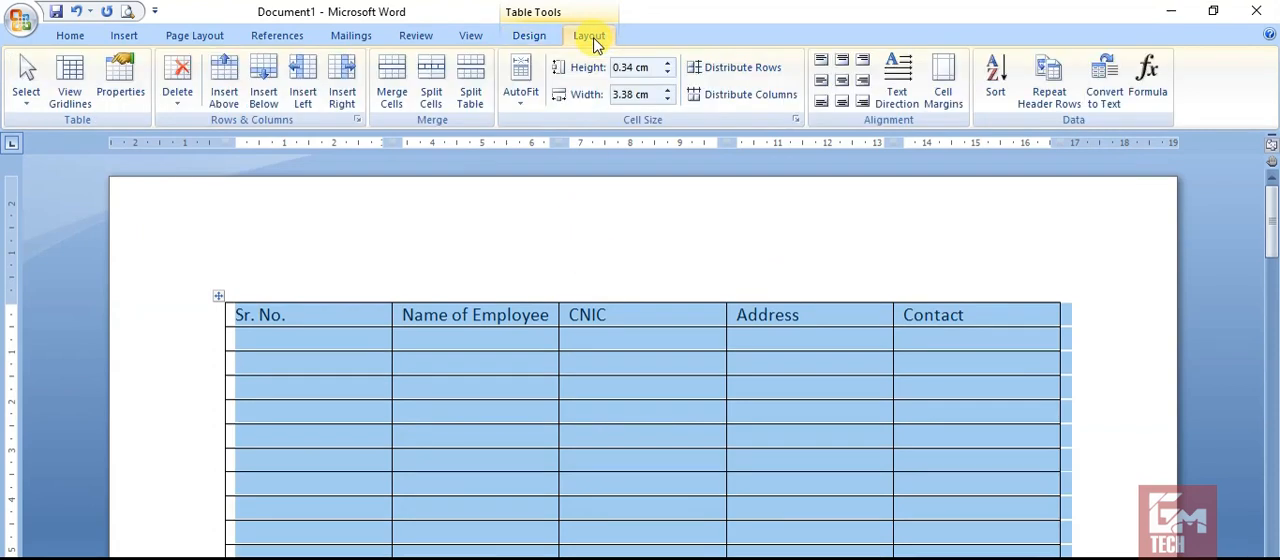